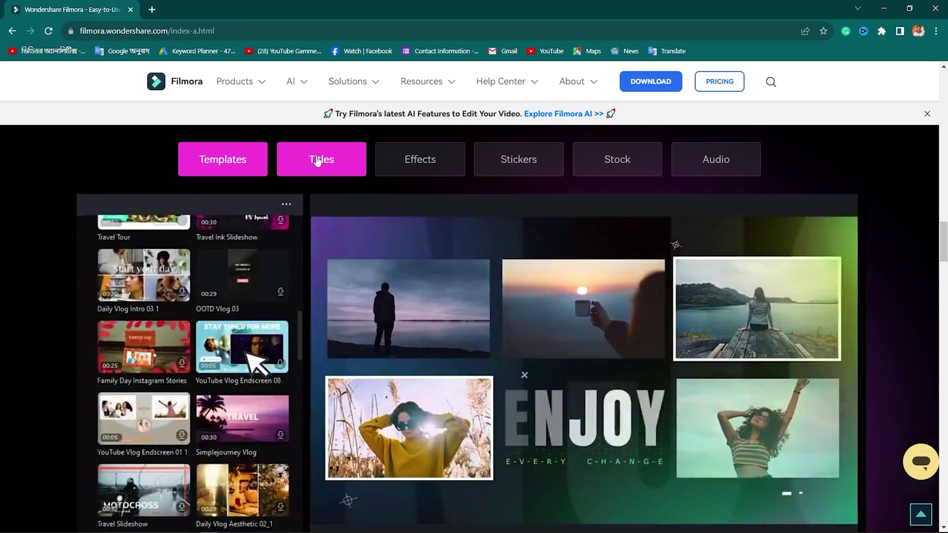
# Examine the Effects, Stickers, Stock and Audio feature showcases and the content further down on the Filmora web page
pyautogui.click(447, 171)
pyautogui.click(500, 174)
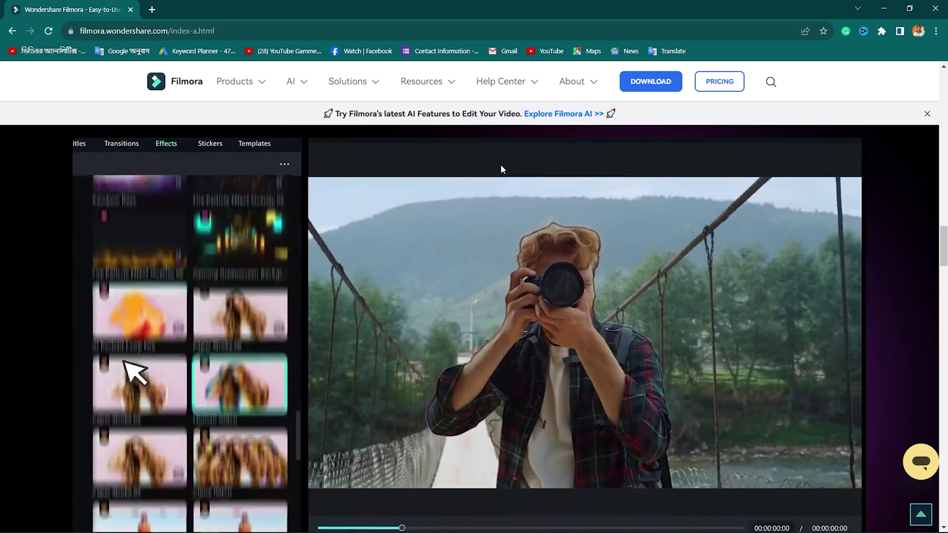
pyautogui.click(614, 174)
pyautogui.click(681, 165)
pyautogui.moveTo(943, 241); pyautogui.dragTo(931, 417)
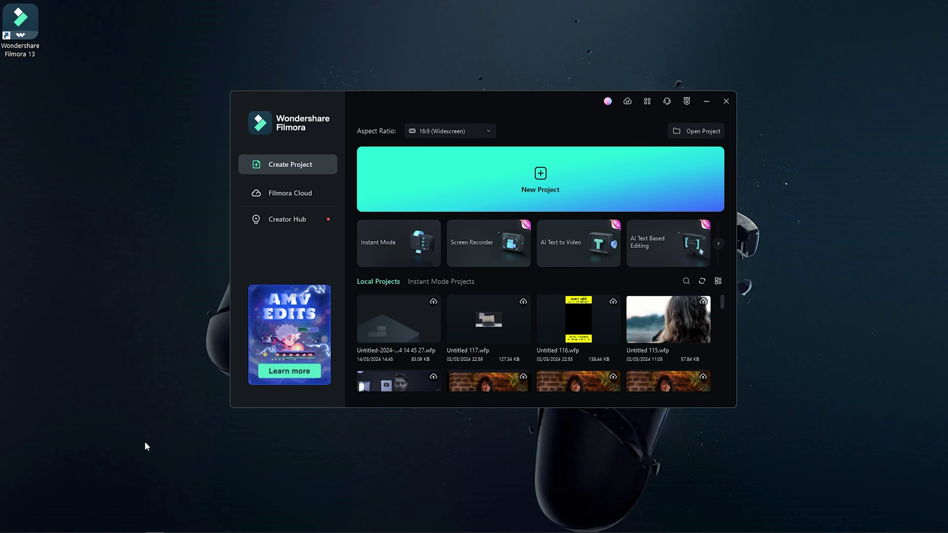
# Switch to Filmora, start a new 16:9 project and import the Percy Jackson video clip
pyautogui.click(550, 182)
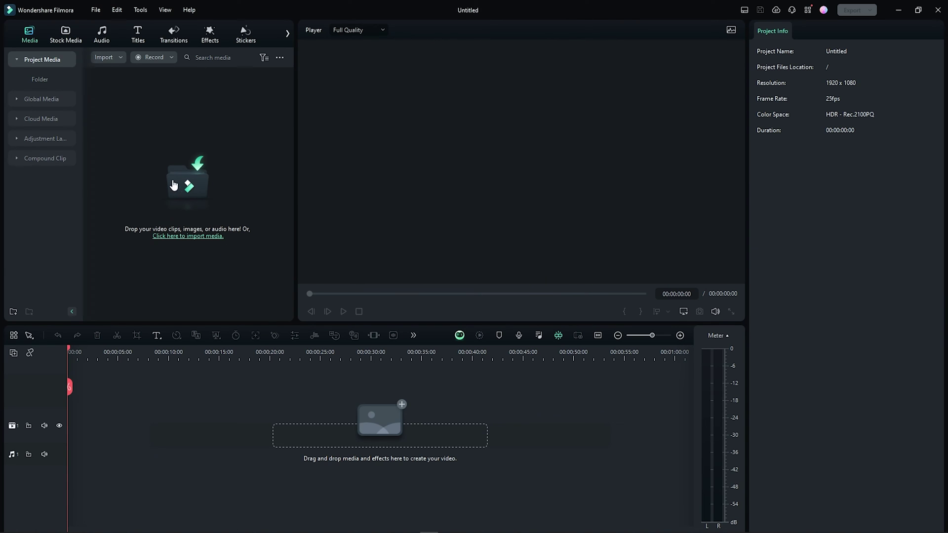
pyautogui.click(175, 185)
pyautogui.press('Escape')
# Place the Percy Jackson clip at the start of the video track and dismiss the project settings prompt
pyautogui.moveTo(194, 123); pyautogui.dragTo(281, 448)
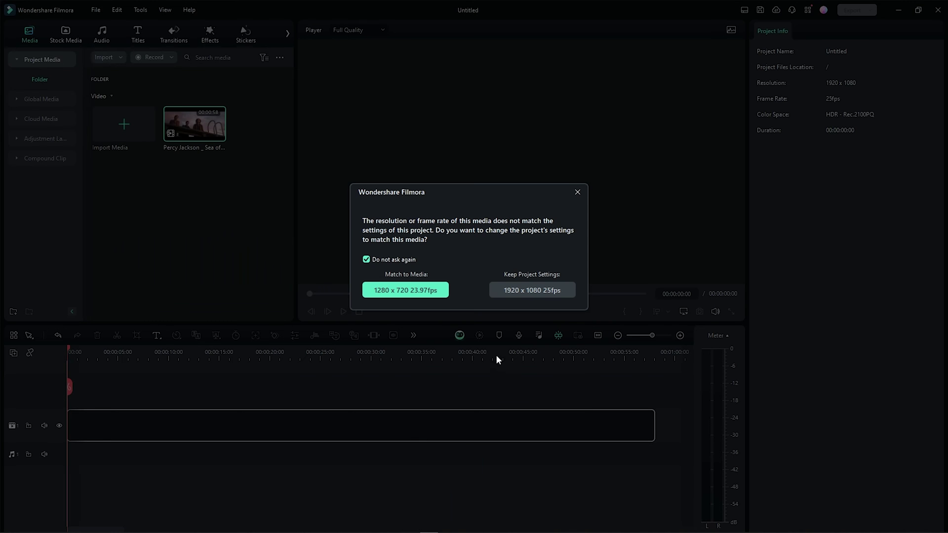
pyautogui.click(577, 192)
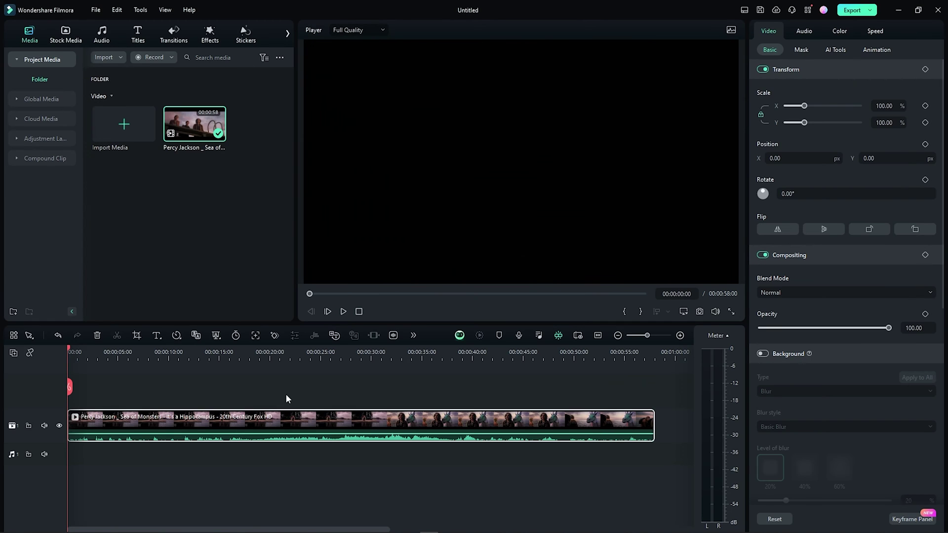
# Scrub through the first twelve seconds of the clip to examine its footage and audio waveform
pyautogui.moveTo(328, 346); pyautogui.dragTo(353, 346)
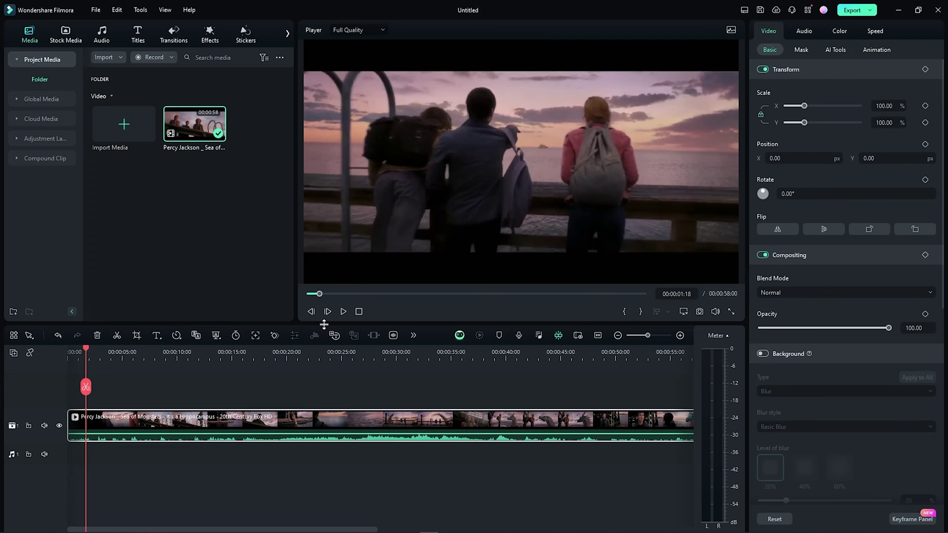
pyautogui.scroll(-1, 288, 354)
pyautogui.scroll(2, 289, 354)
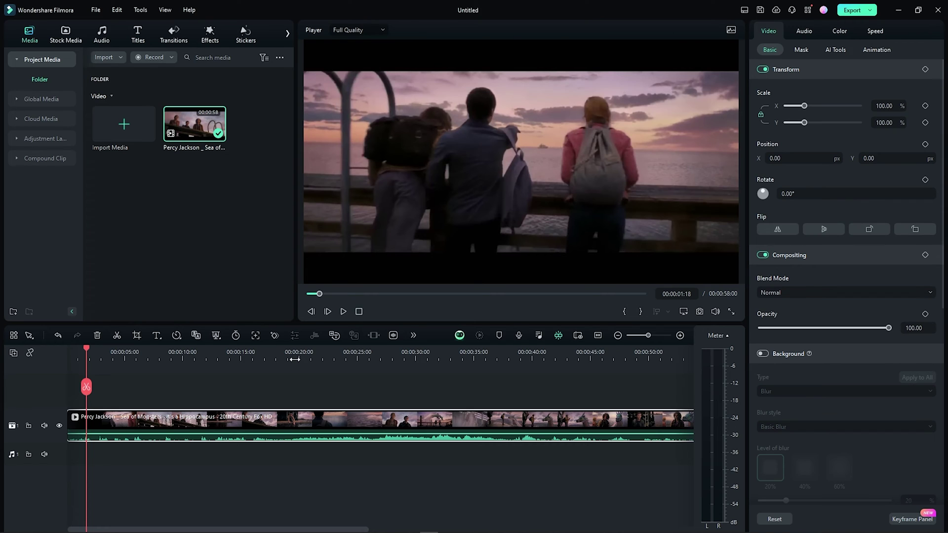
pyautogui.click(90, 350)
pyautogui.moveTo(91, 352)
pyautogui.mouseDown()
pyautogui.moveTo(114, 355)
pyautogui.moveTo(95, 353)
pyautogui.mouseUp()
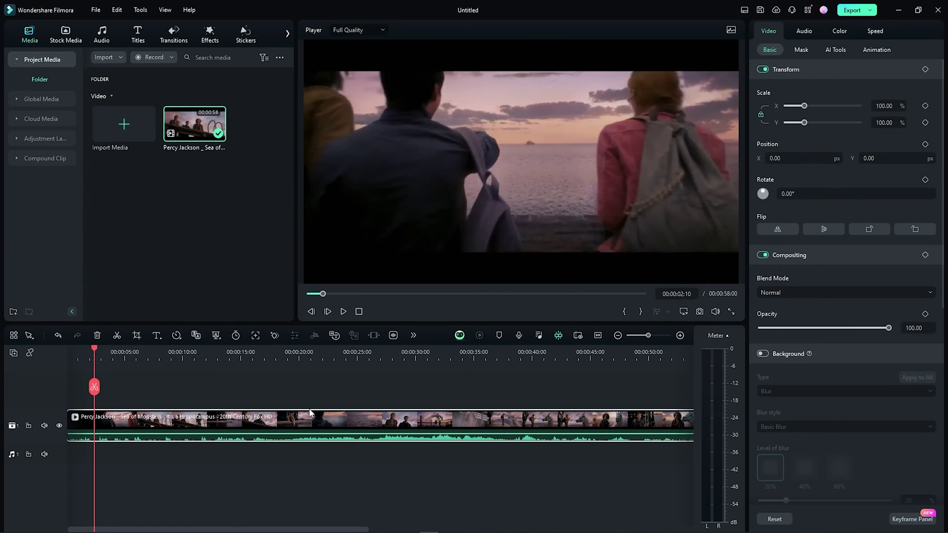
pyautogui.scroll(-1, 108, 367)
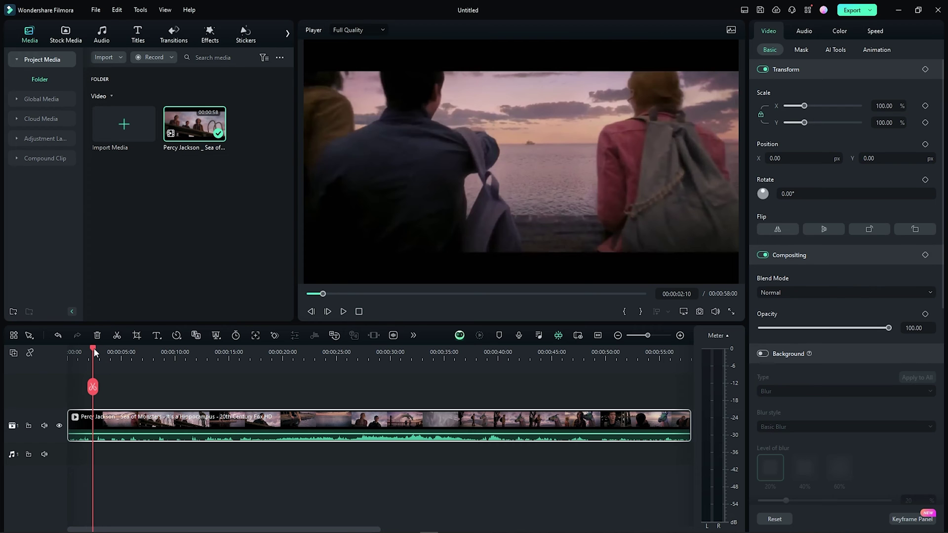
pyautogui.moveTo(94, 351); pyautogui.dragTo(192, 364)
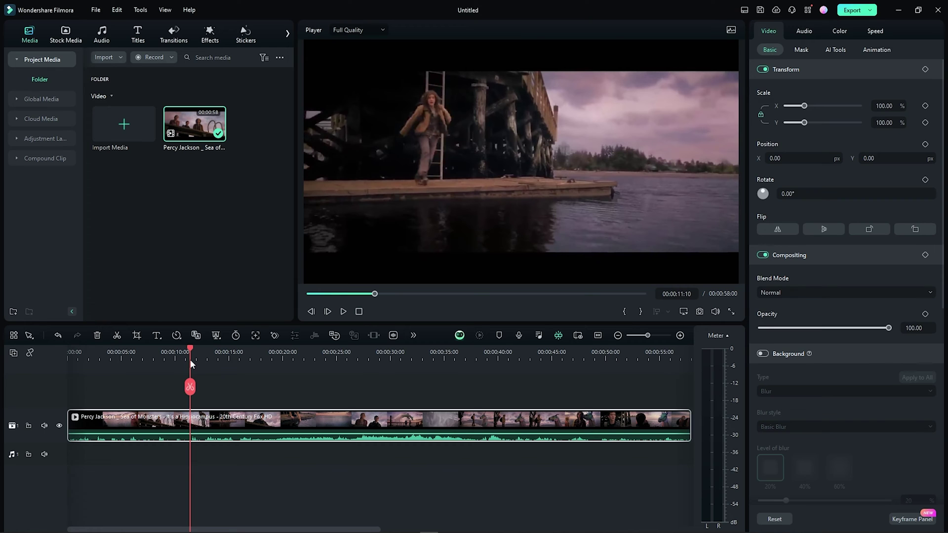
pyautogui.click(384, 389)
pyautogui.click(183, 350)
pyautogui.moveTo(183, 350); pyautogui.dragTo(152, 353)
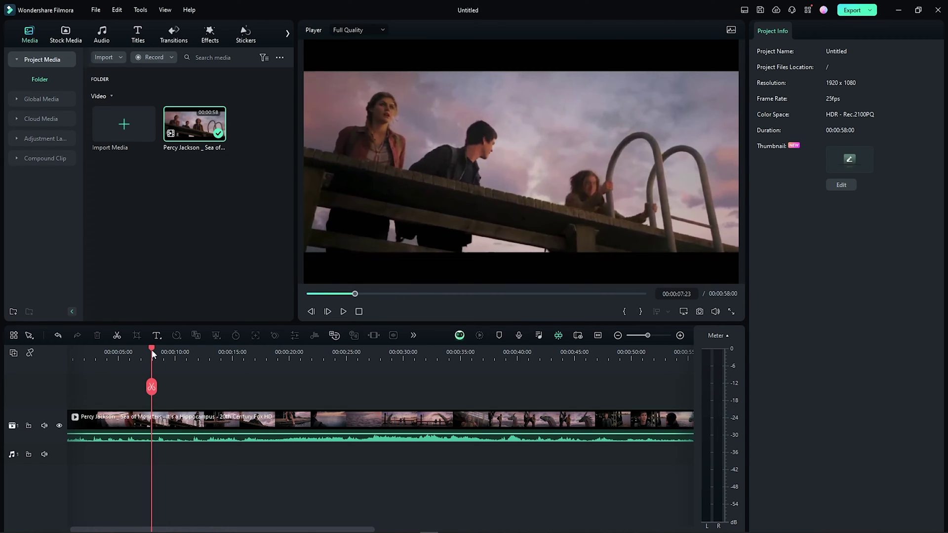
pyautogui.moveTo(153, 353); pyautogui.dragTo(199, 360)
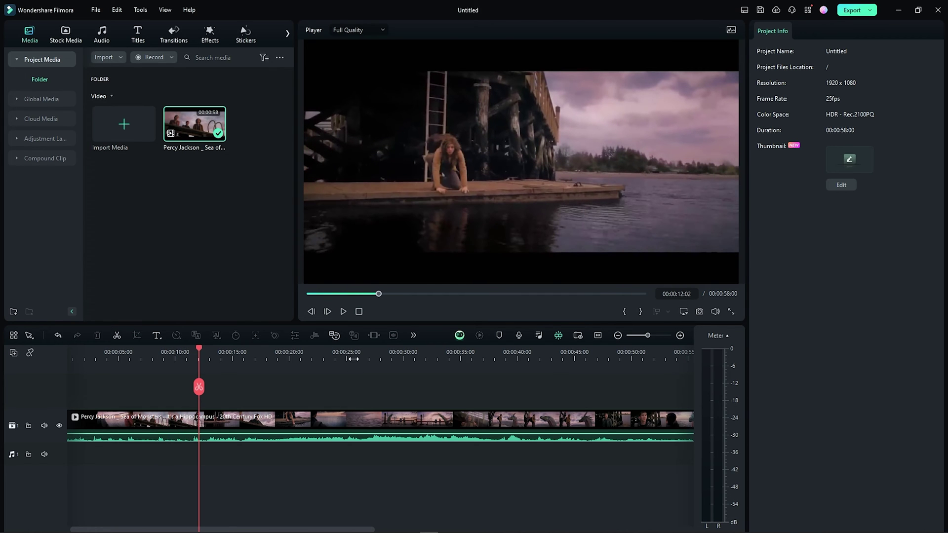
pyautogui.moveTo(353, 359); pyautogui.dragTo(166, 362)
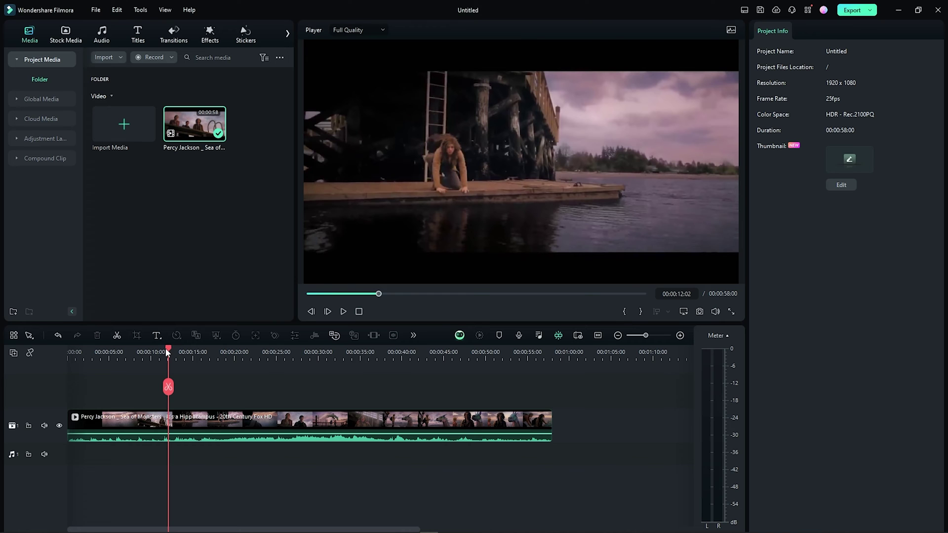
# Mute the video track, then play the opening section of the clip and pause it
pyautogui.click(44, 427)
pyautogui.moveTo(169, 348); pyautogui.dragTo(85, 351)
pyautogui.click(344, 312)
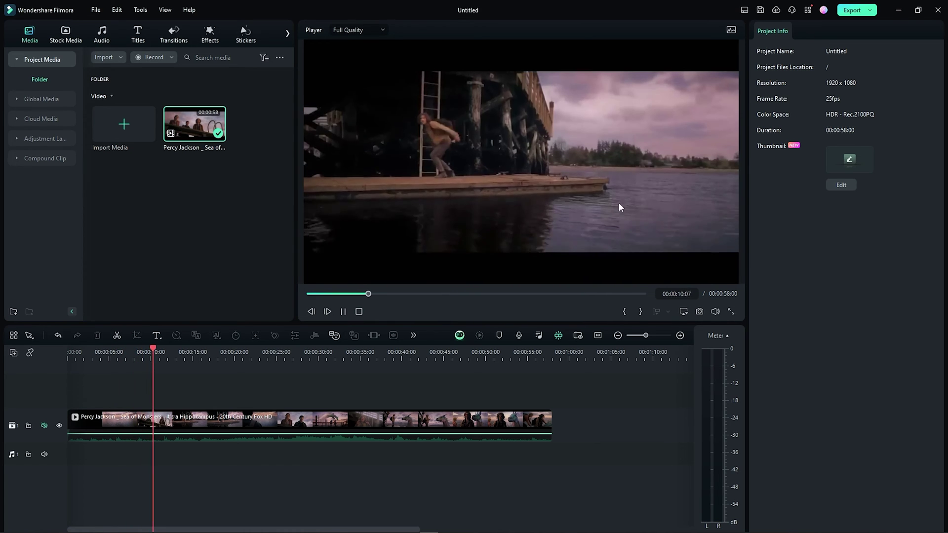
pyautogui.click(344, 312)
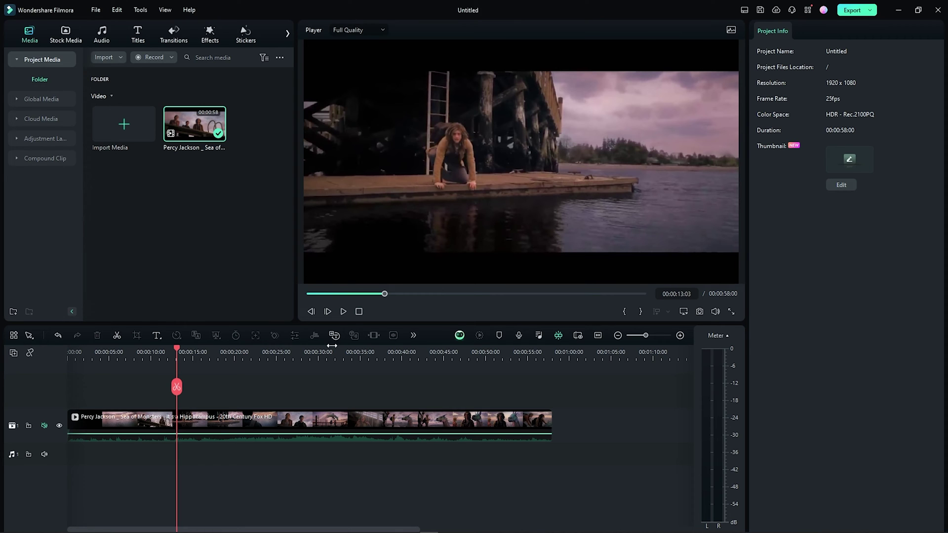
# Move the playhead back to 00:00:09:15 and unmute the video track
pyautogui.moveTo(179, 352); pyautogui.dragTo(163, 385)
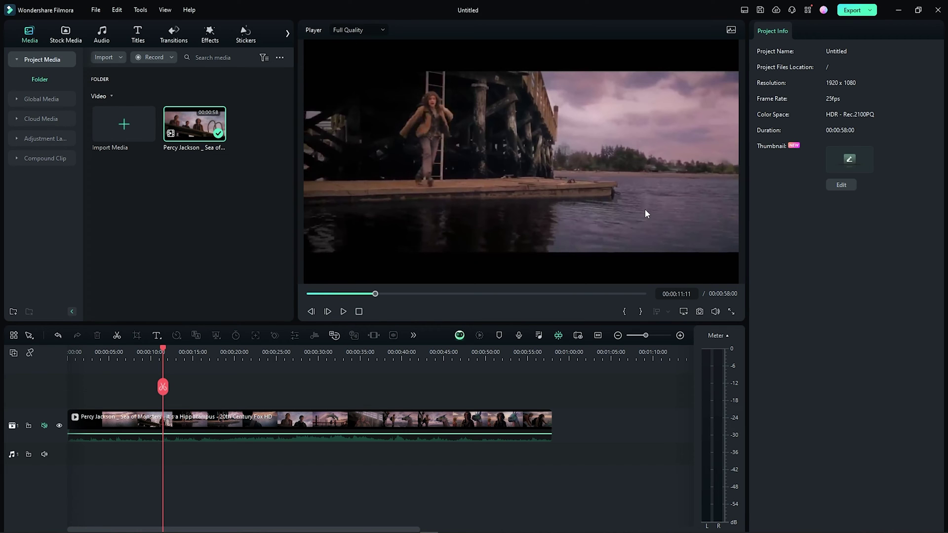
pyautogui.click(149, 351)
pyautogui.scroll(-1, 307, 354)
pyautogui.scroll(-1, 307, 354)
pyautogui.click(44, 425)
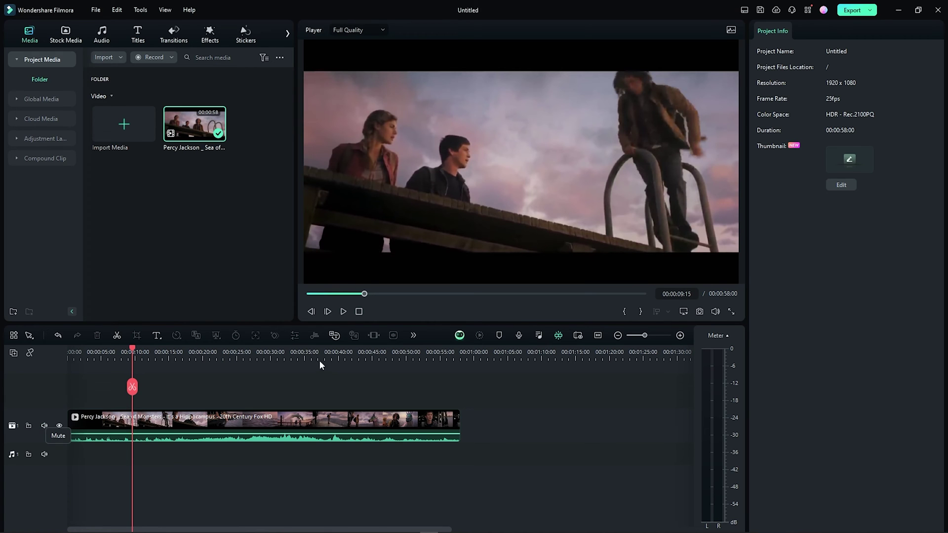
# Apply AI Vocal Remover to the Percy Jackson clip to separate its voice and background audio
pyautogui.scroll(3, 346, 352)
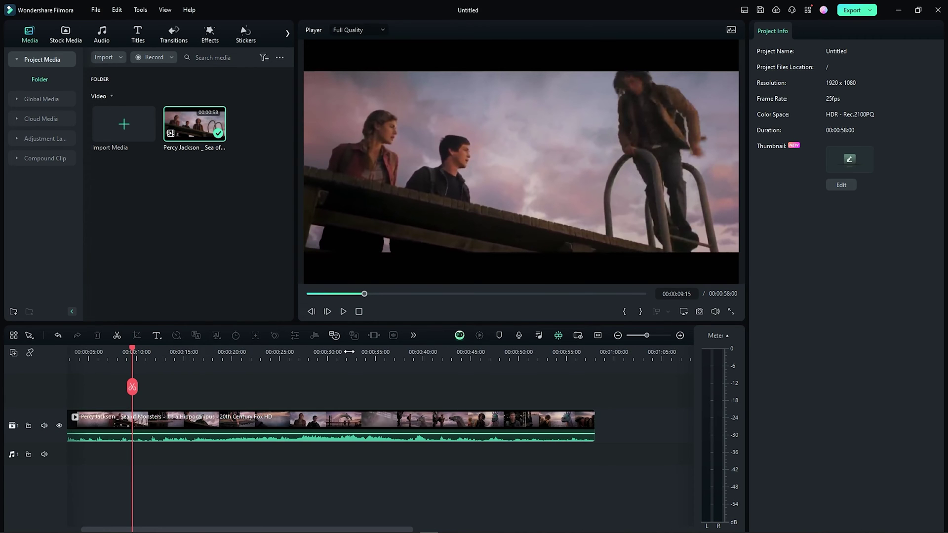
pyautogui.click(257, 428)
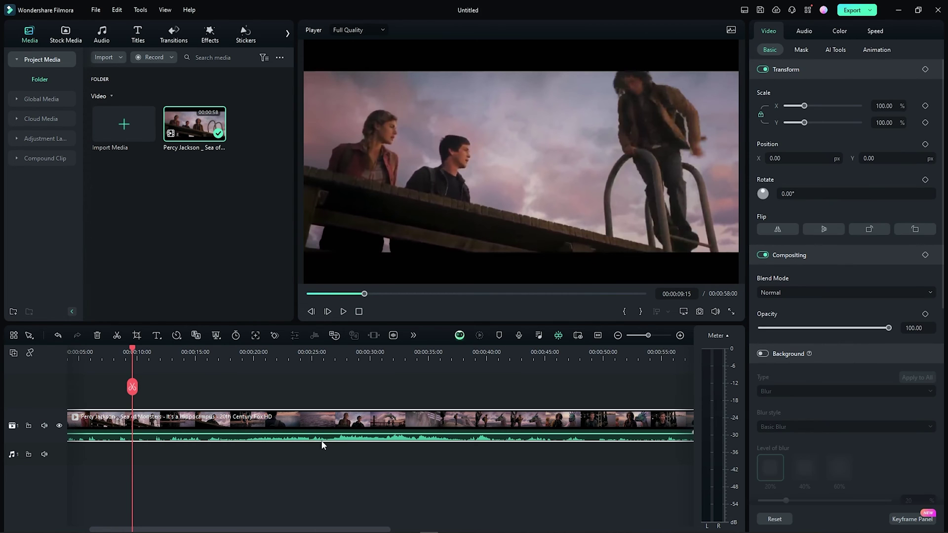
pyautogui.rightClick(274, 418)
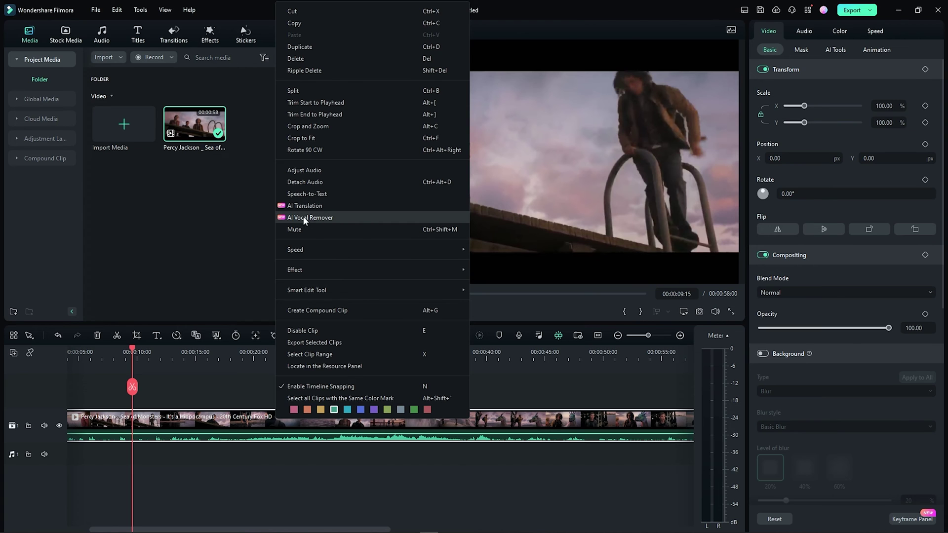
pyautogui.click(373, 218)
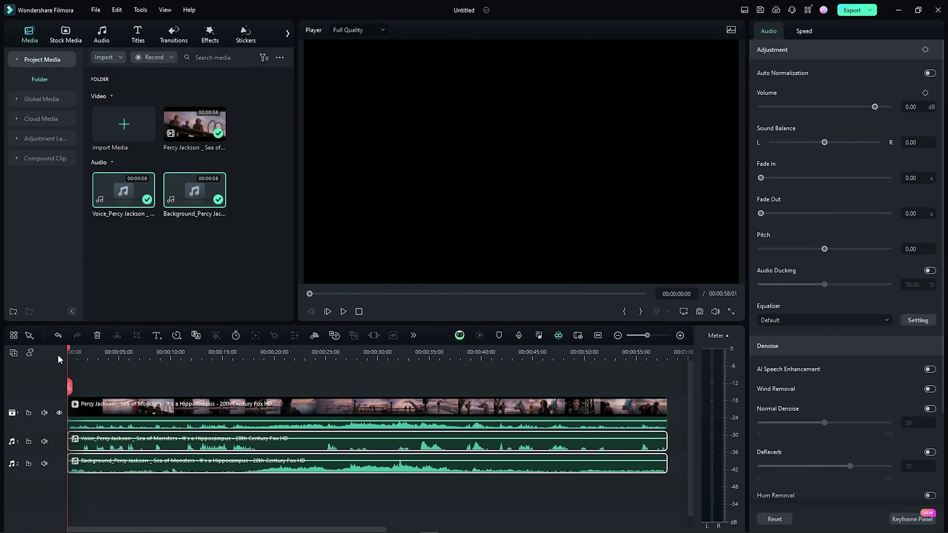
# Inspect the separated voice and background audio clips on the timeline and compare their waveforms
pyautogui.click(151, 446)
pyautogui.click(151, 469)
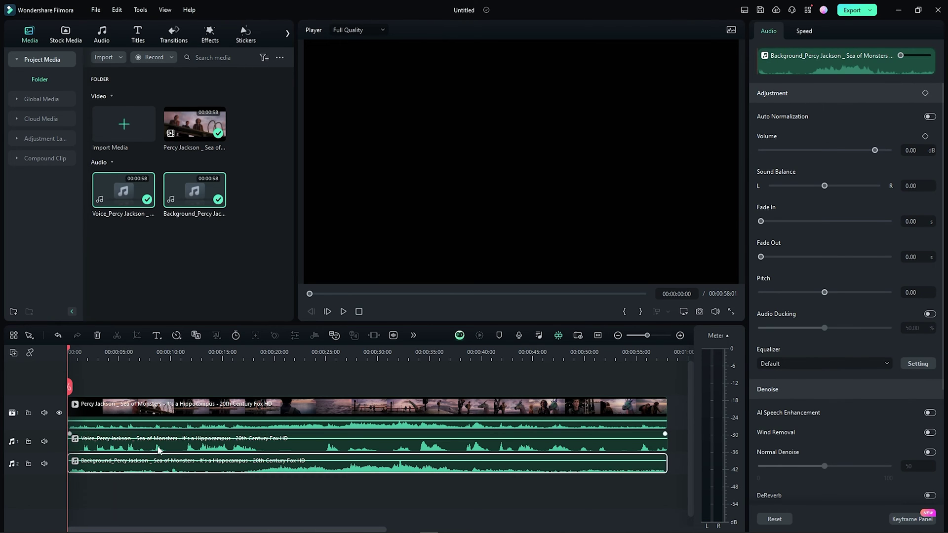
pyautogui.click(161, 450)
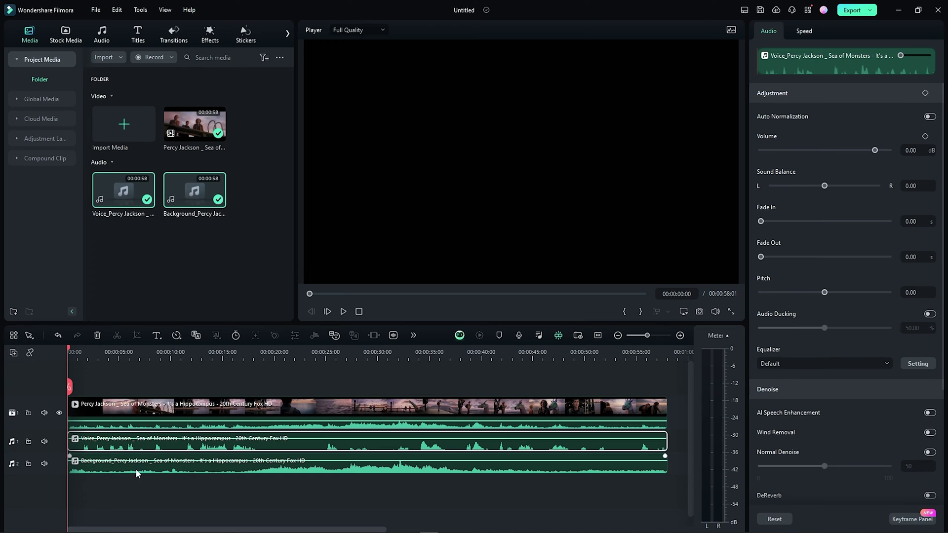
pyautogui.click(152, 470)
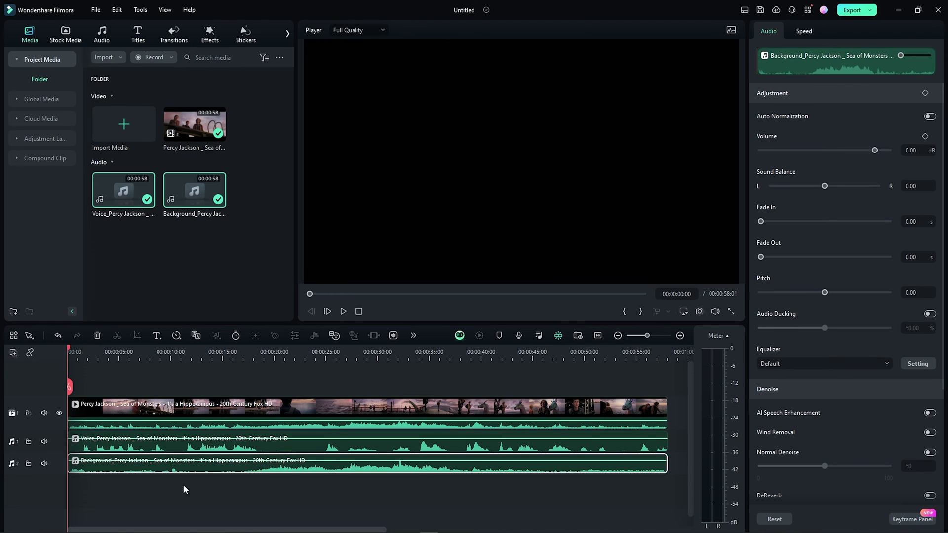
pyautogui.click(147, 450)
pyautogui.click(141, 470)
pyautogui.click(148, 448)
pyautogui.scroll(3, 220, 345)
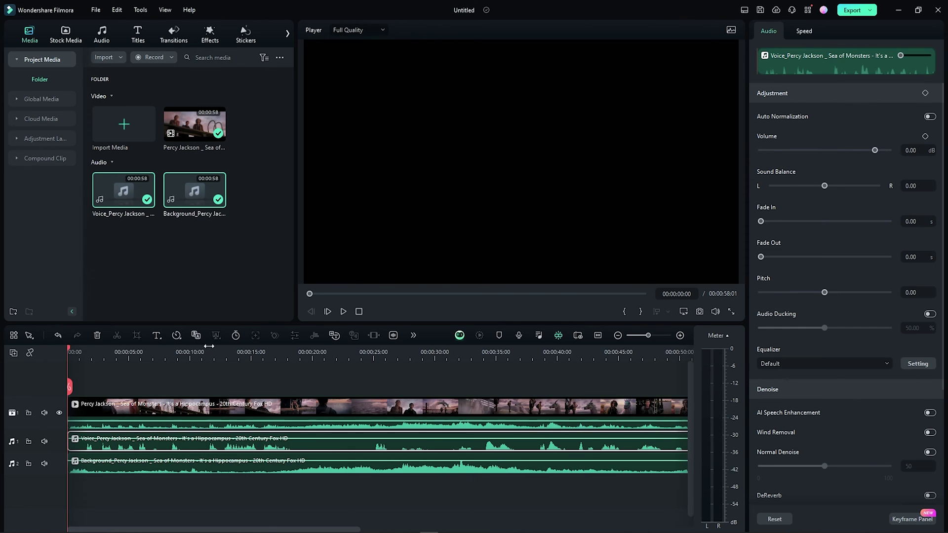
pyautogui.scroll(1, 220, 346)
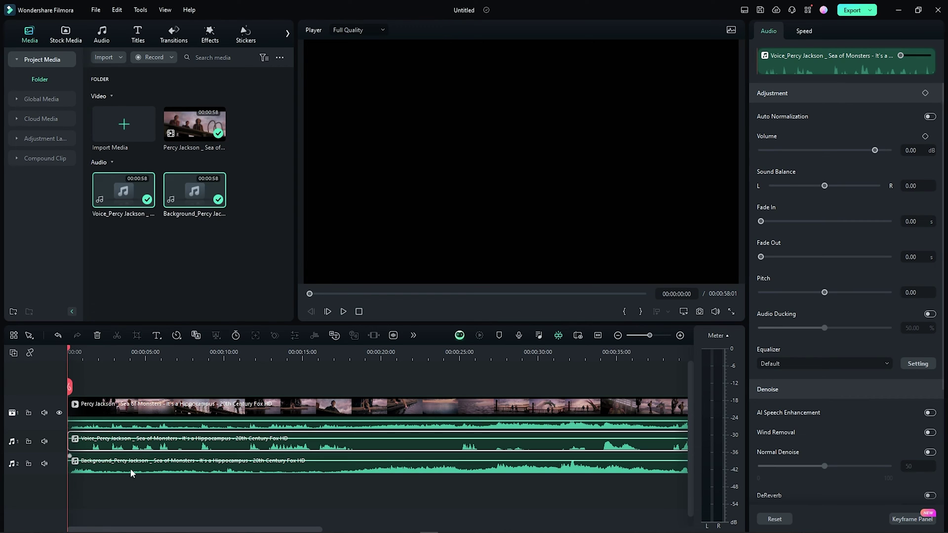
# Mute the video track and the background audio track, and play the voice track on its own
pyautogui.click(155, 418)
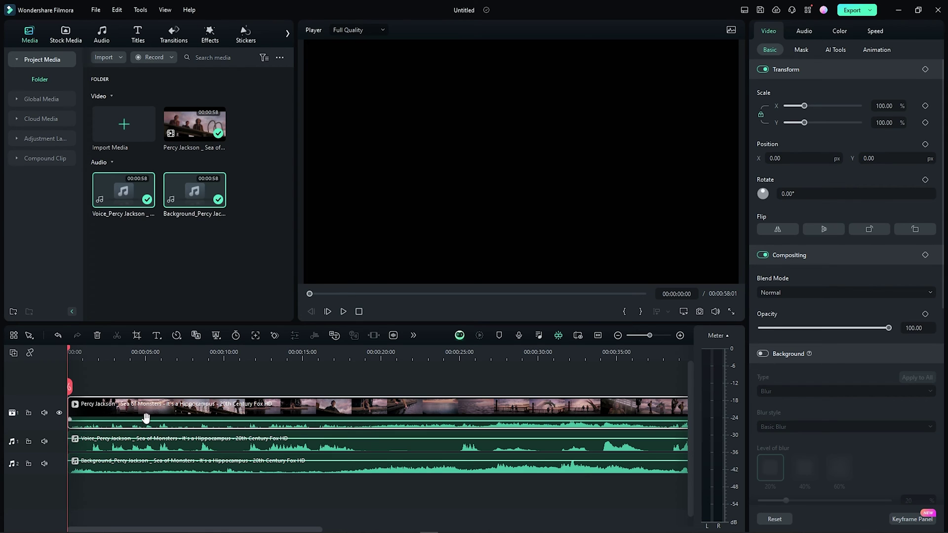
pyautogui.click(43, 412)
pyautogui.click(124, 446)
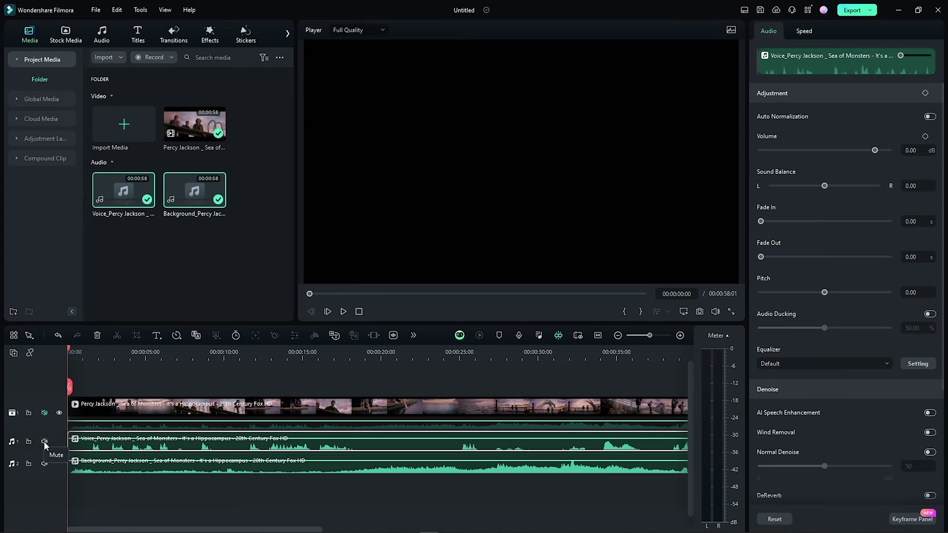
pyautogui.click(45, 463)
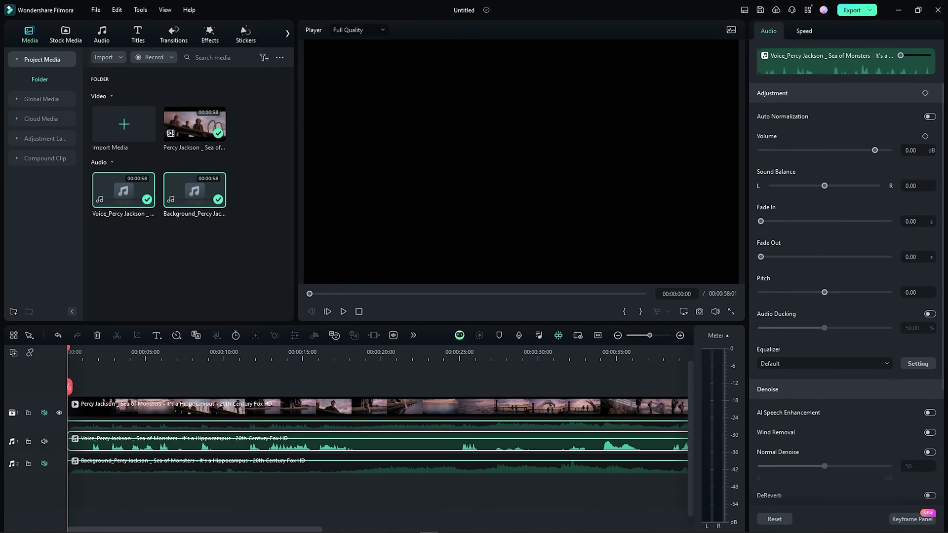
pyautogui.click(343, 312)
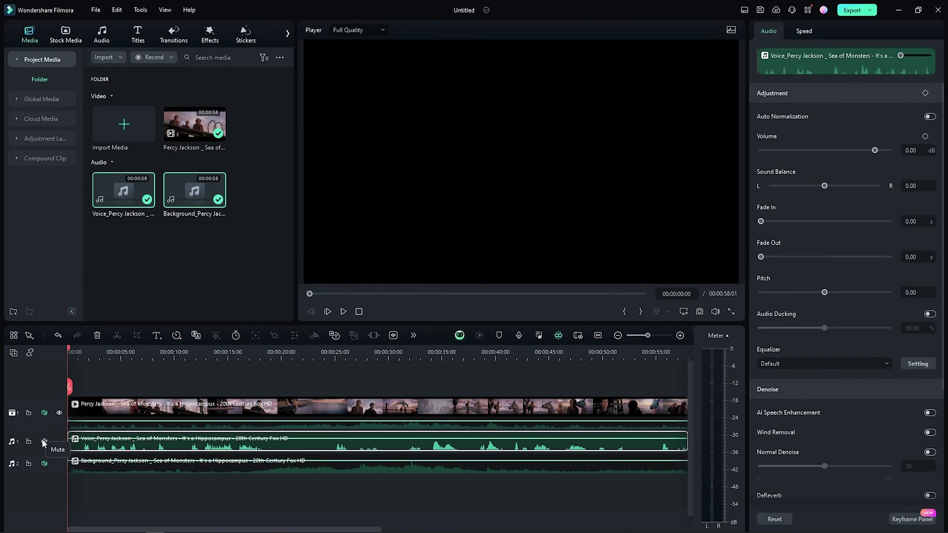
# Mute the voice track, unmute the background audio track and select the background clip
pyautogui.click(44, 441)
pyautogui.click(44, 462)
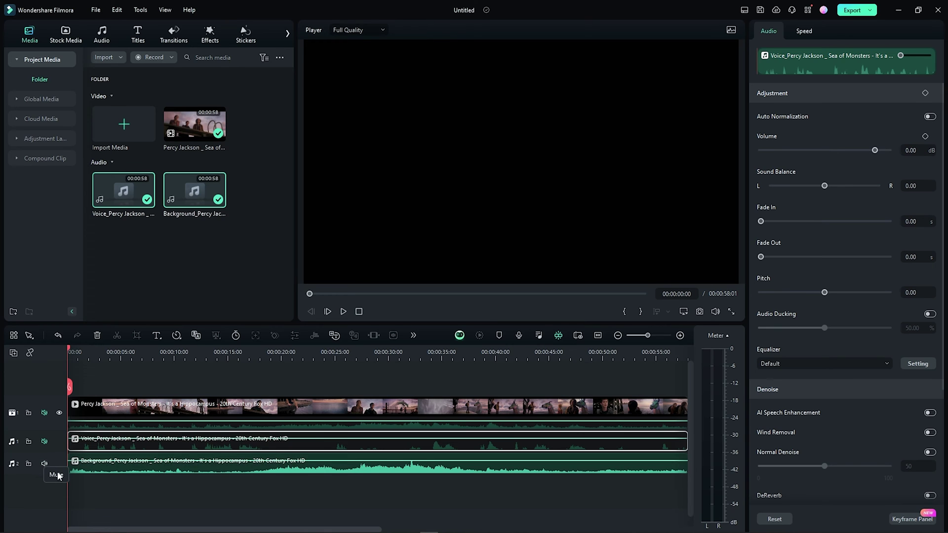
pyautogui.click(103, 468)
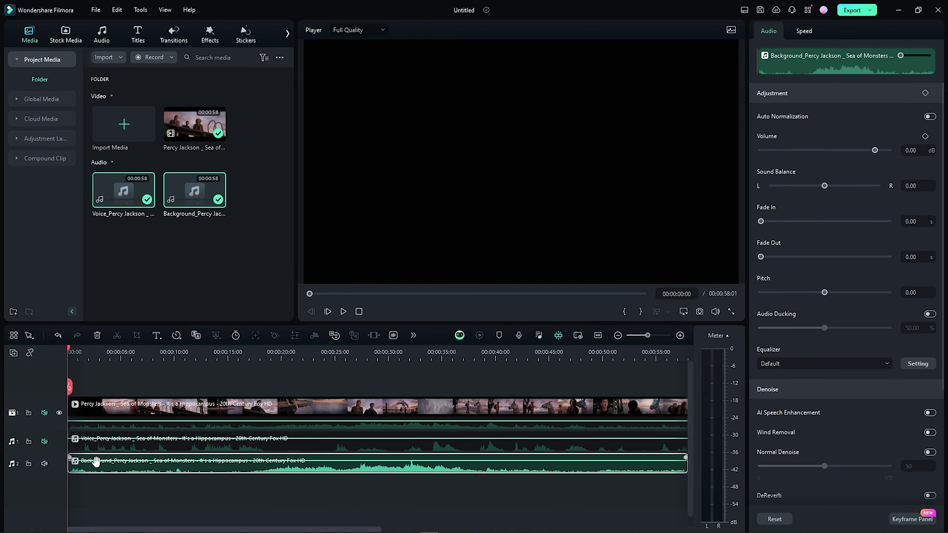
# Play the background audio on its own and return the playhead to 00:00:00:09
pyautogui.click(343, 311)
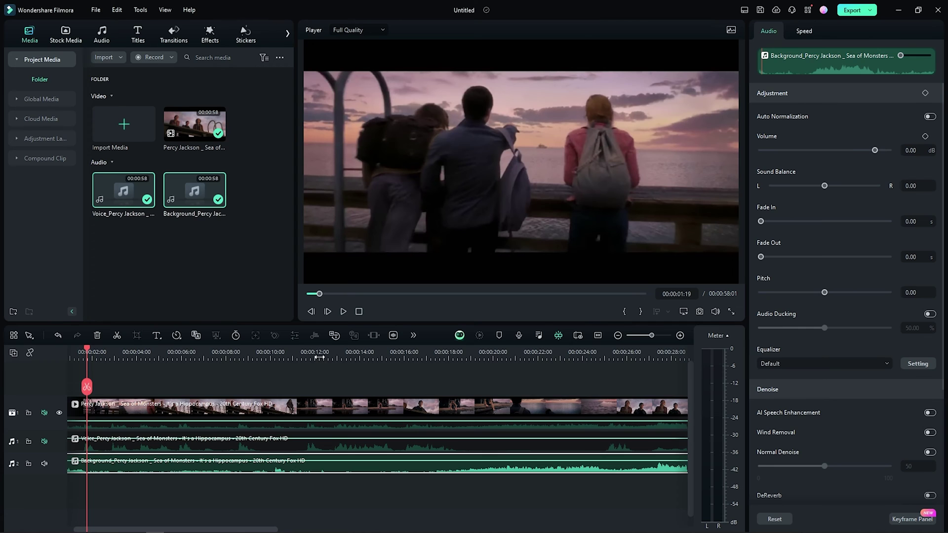
pyautogui.moveTo(319, 357); pyautogui.dragTo(336, 354)
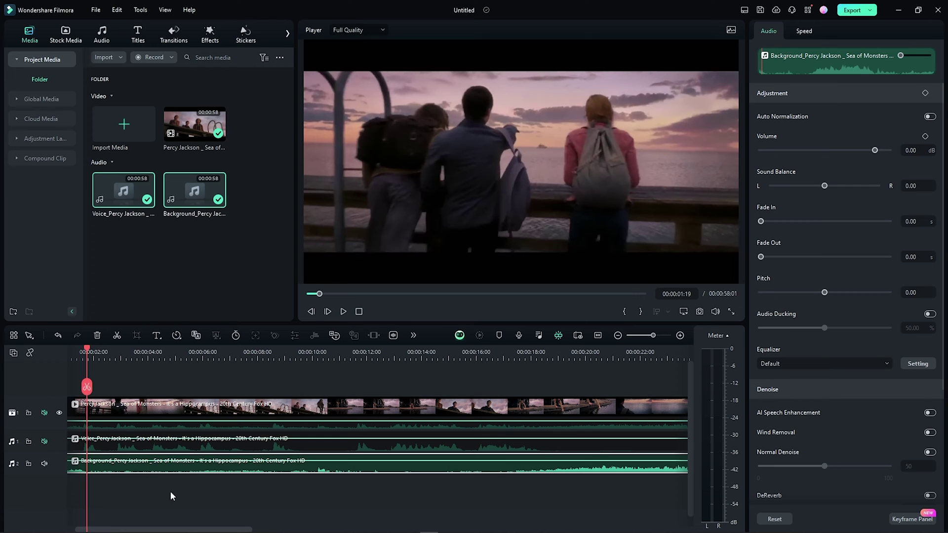
pyautogui.moveTo(87, 351)
pyautogui.mouseDown()
pyautogui.moveTo(53, 350)
pyautogui.moveTo(78, 356)
pyautogui.mouseUp()
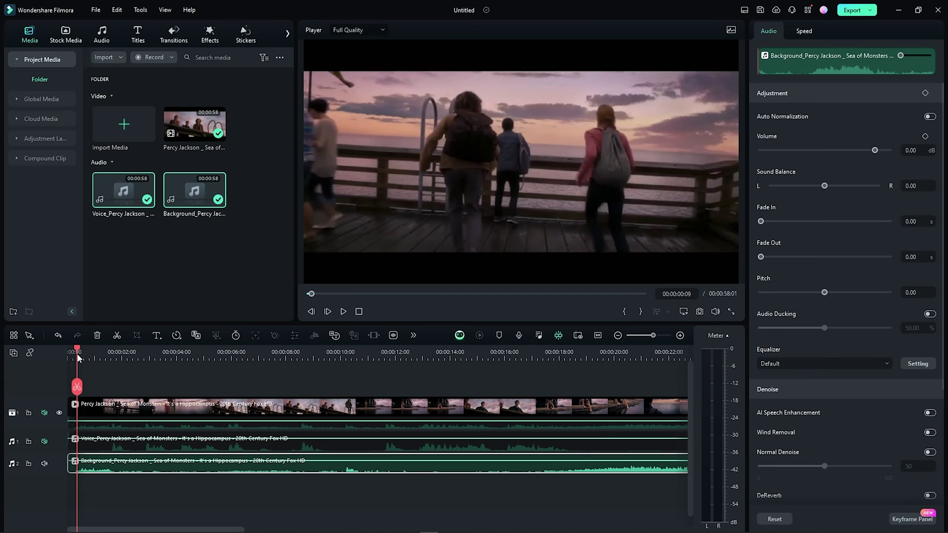
# Scrub through the clip's opening six seconds and return the playhead to the start of the timeline
pyautogui.moveTo(78, 357); pyautogui.dragTo(115, 357)
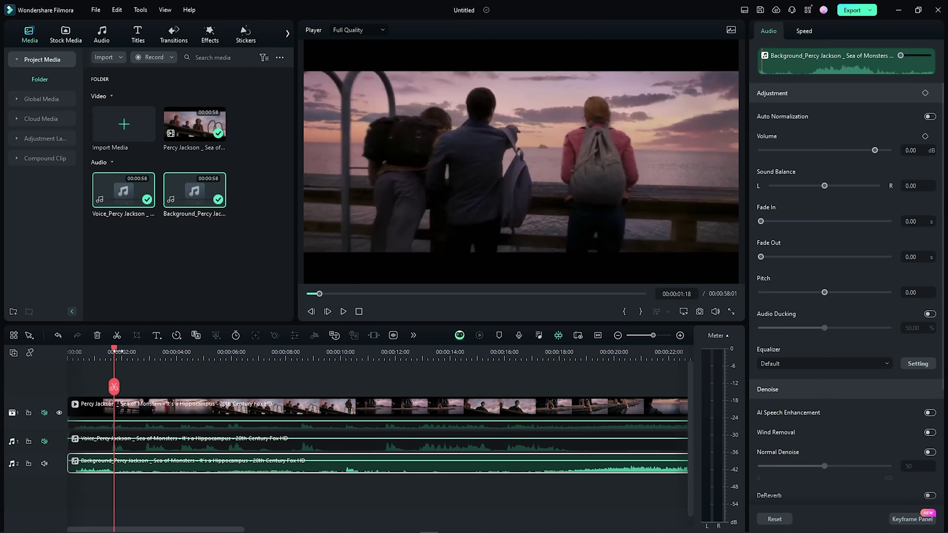
pyautogui.moveTo(117, 350); pyautogui.dragTo(226, 355)
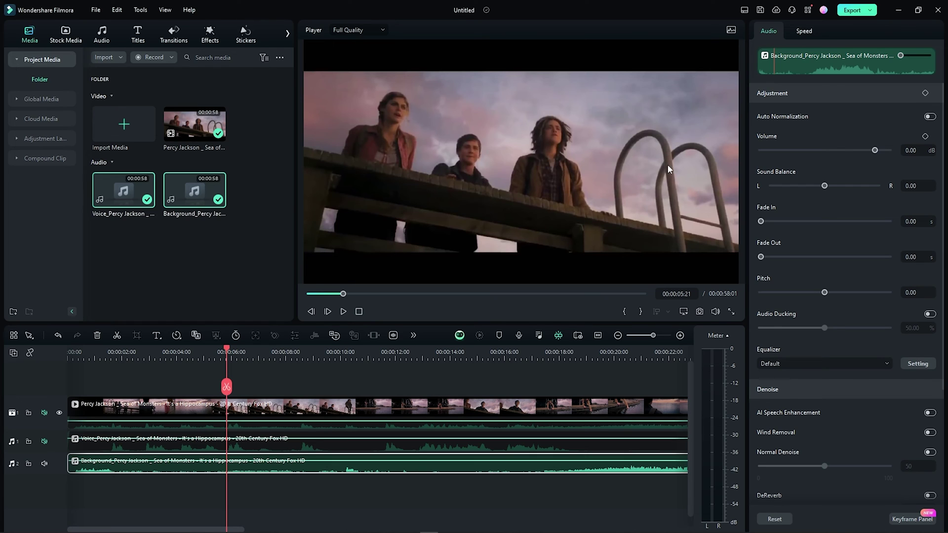
pyautogui.click(226, 350)
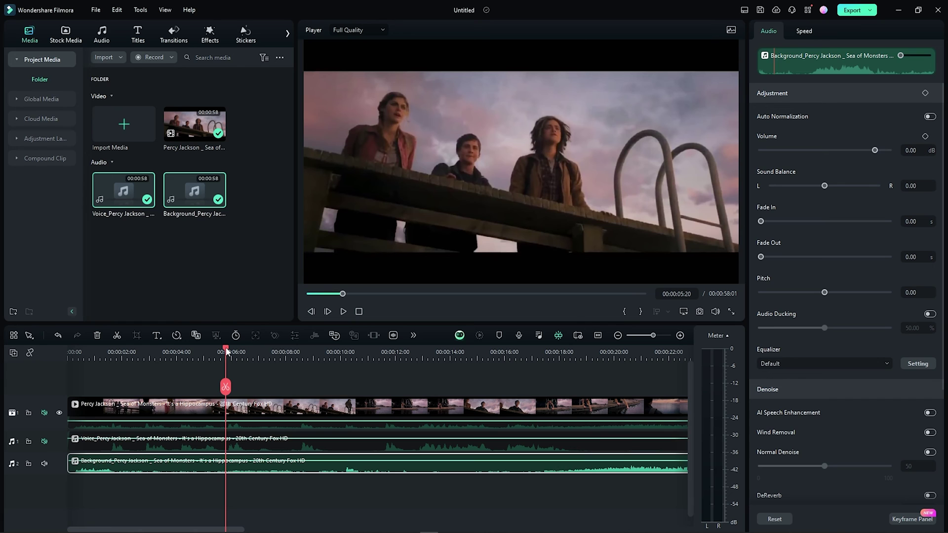
pyautogui.moveTo(225, 350); pyautogui.dragTo(64, 356)
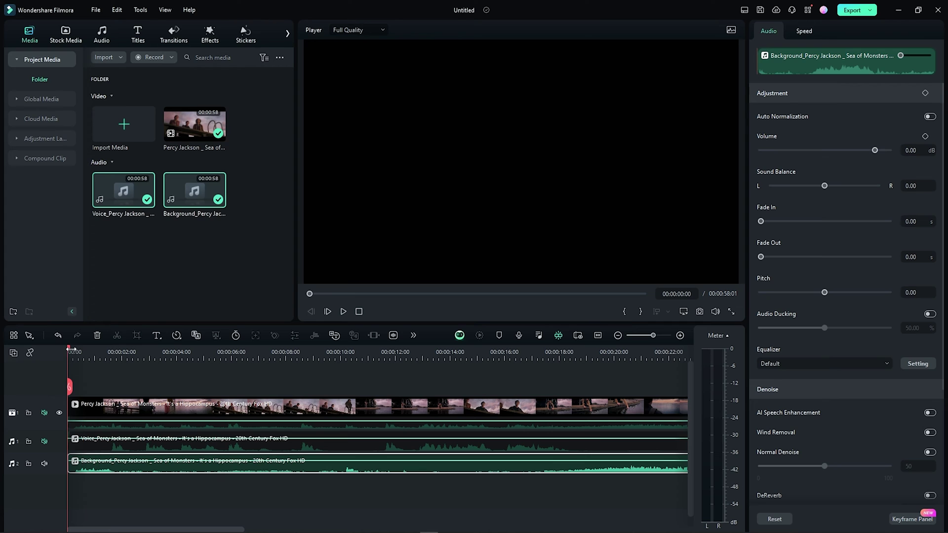
# Record a microphone voiceover about 25 seconds long from 00:00:00:04, with the project muted
pyautogui.click(72, 350)
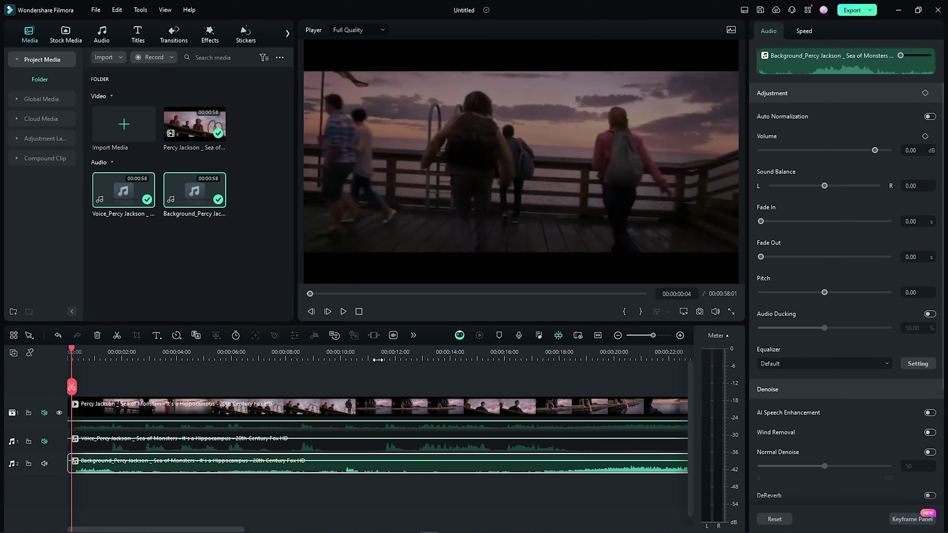
pyautogui.click(520, 335)
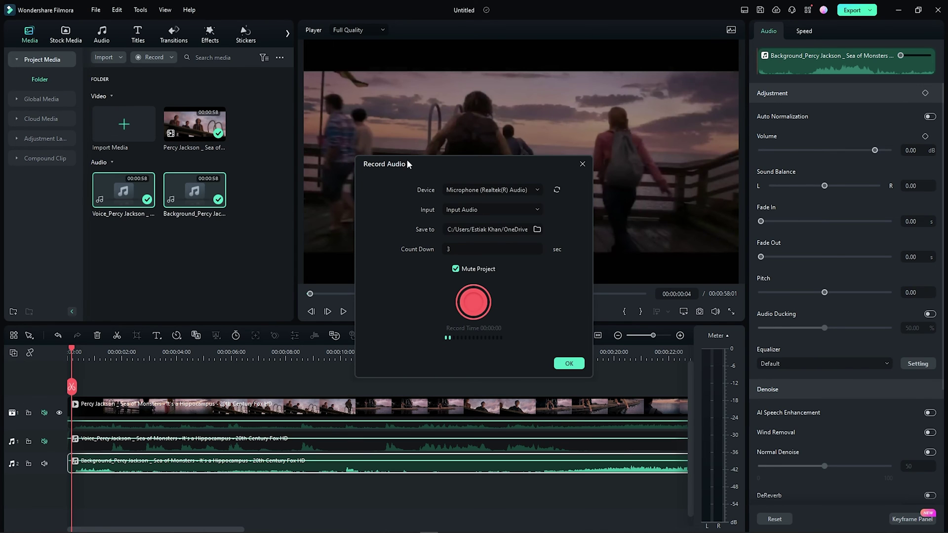
pyautogui.moveTo(406, 160); pyautogui.dragTo(97, 90)
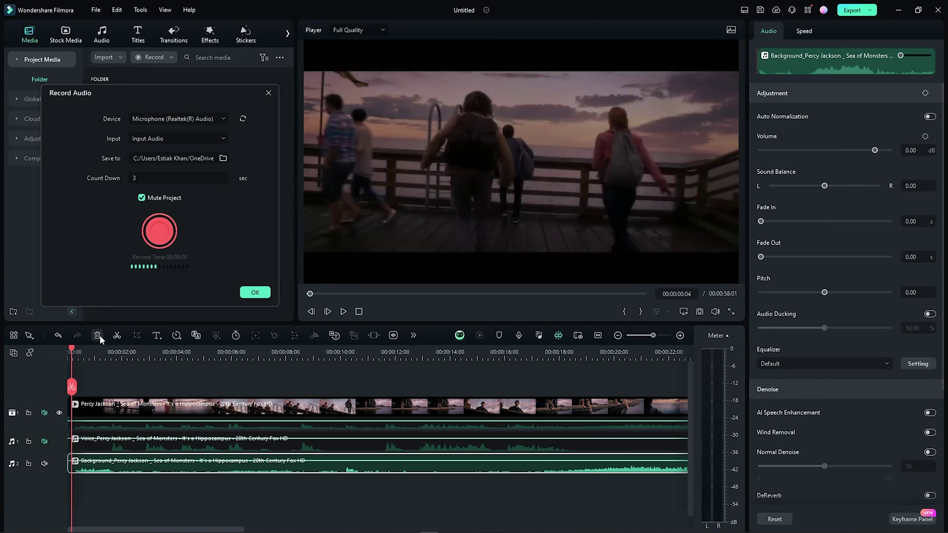
pyautogui.click(164, 235)
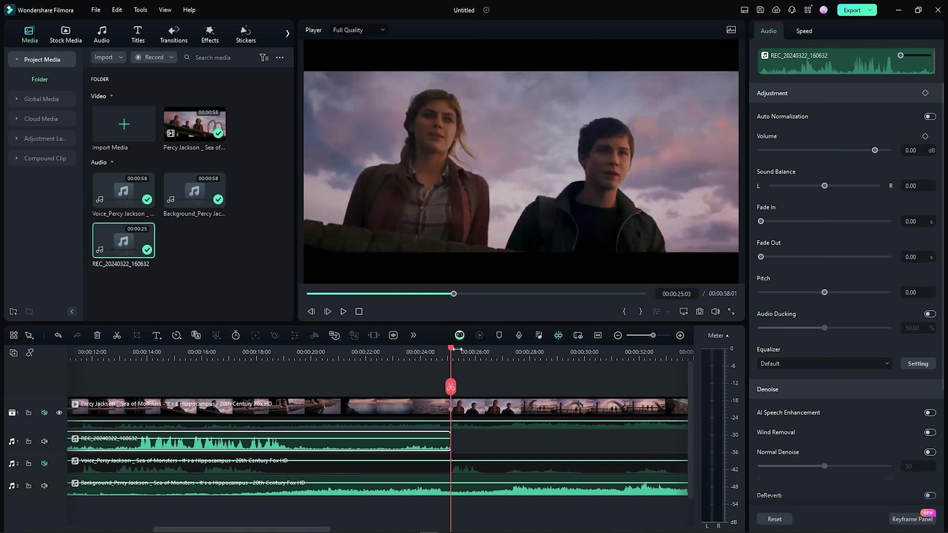
# Return the playhead to the start and delete the separated voice clip from the timeline
pyautogui.moveTo(450, 351); pyautogui.dragTo(69, 353)
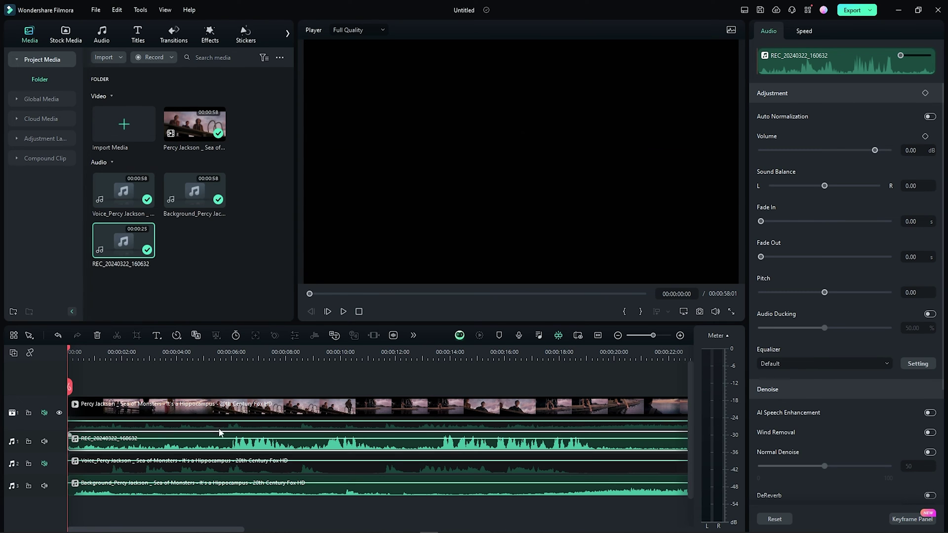
pyautogui.click(162, 466)
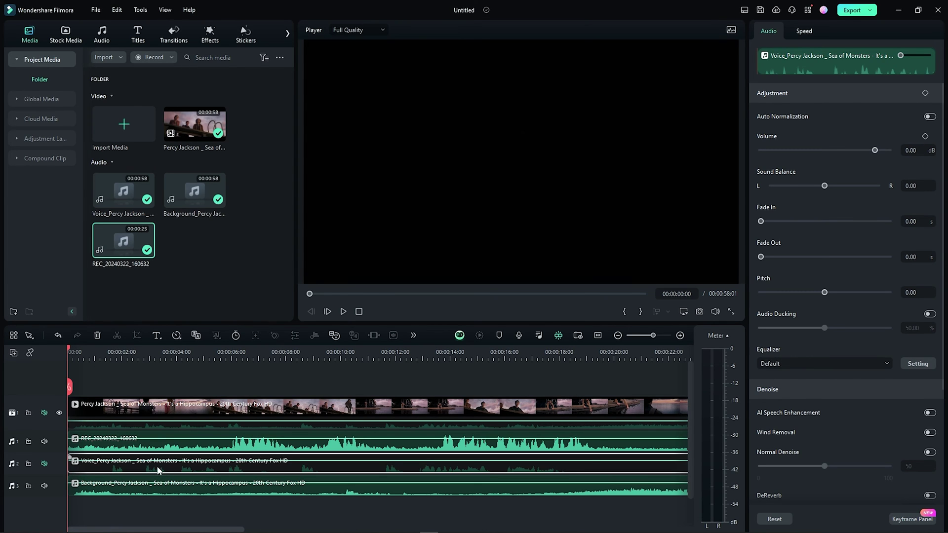
pyautogui.press('Delete')
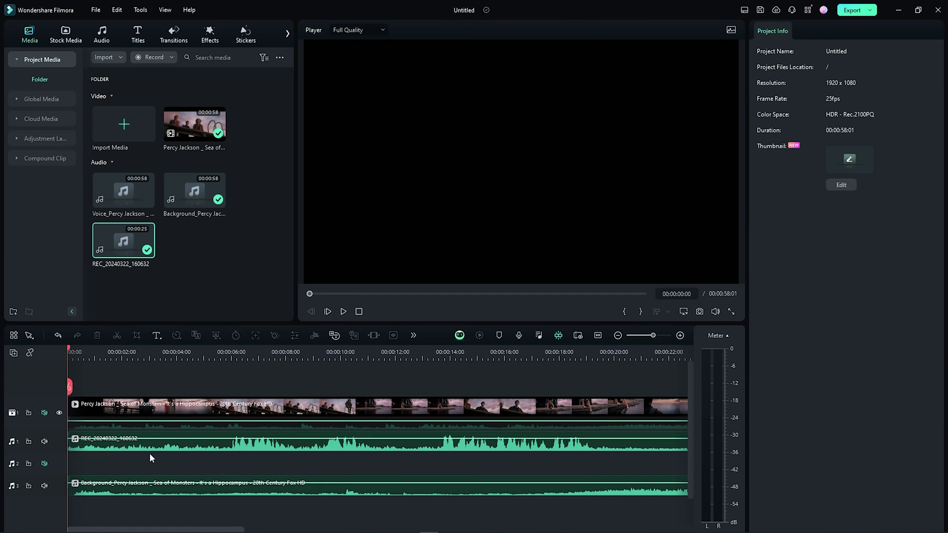
# Detach the original audio from the Percy Jackson video clip and delete the detached audio
pyautogui.click(173, 406)
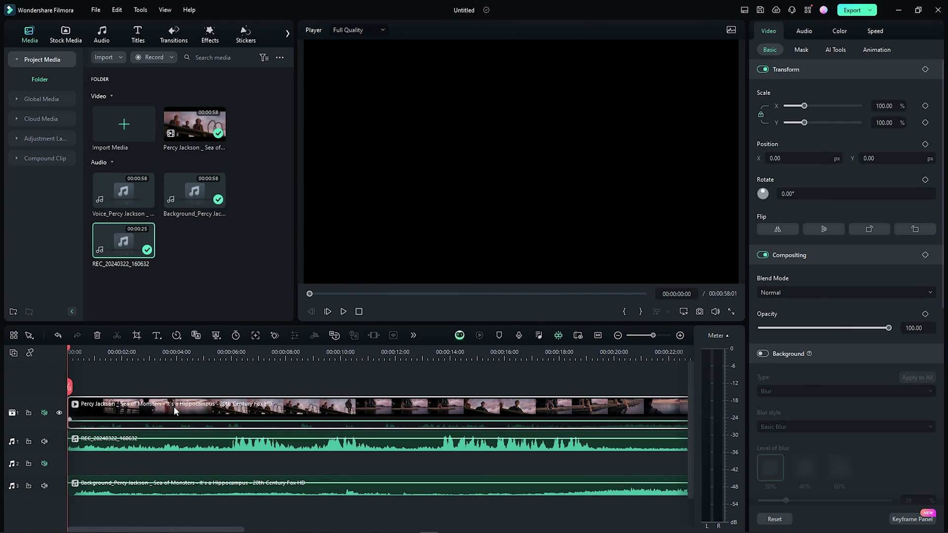
pyautogui.rightClick(174, 406)
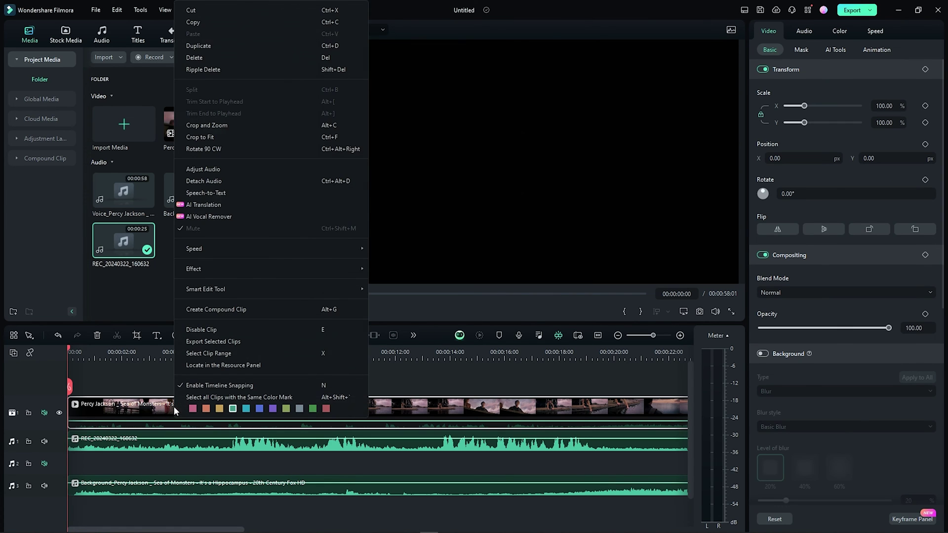
pyautogui.click(220, 181)
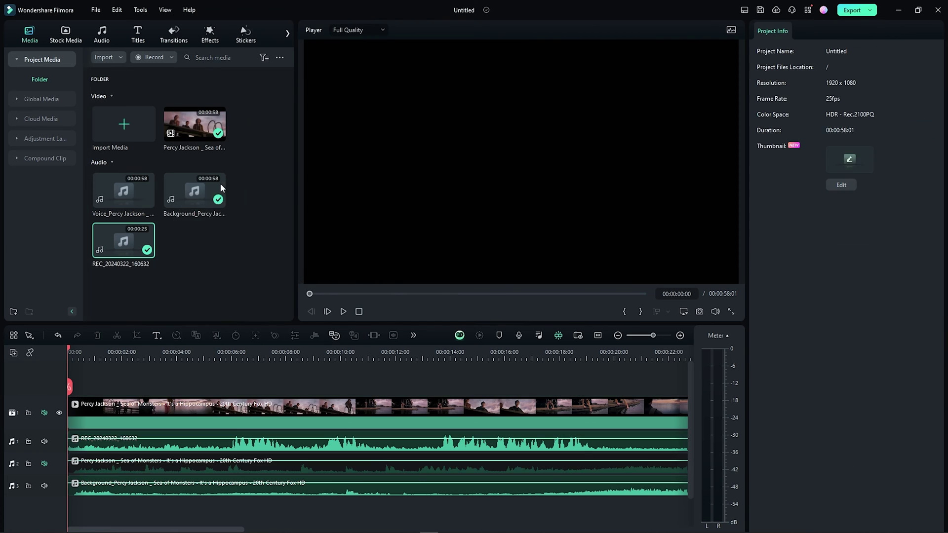
pyautogui.click(169, 468)
pyautogui.press('Delete')
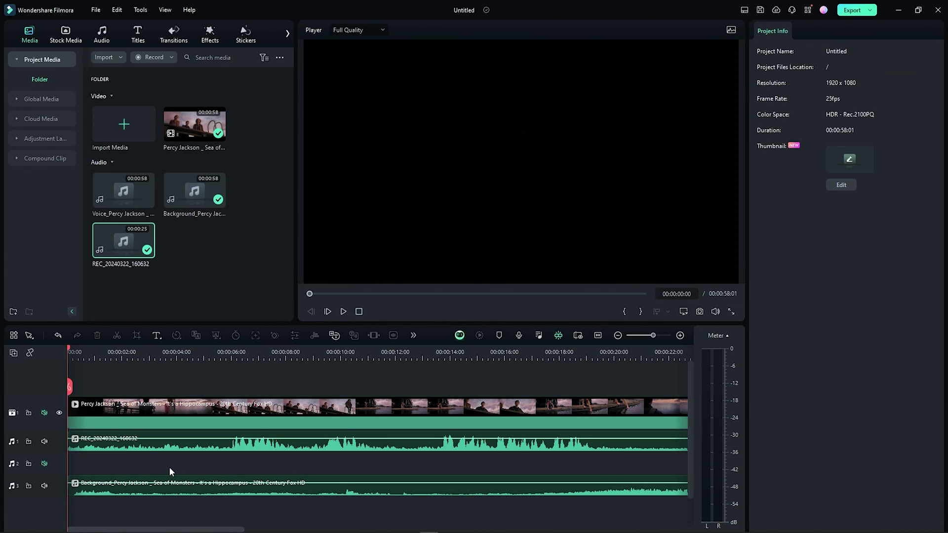
# Move the background audio clip up to audio track 2 and unmute that track
pyautogui.moveTo(139, 492); pyautogui.dragTo(138, 470)
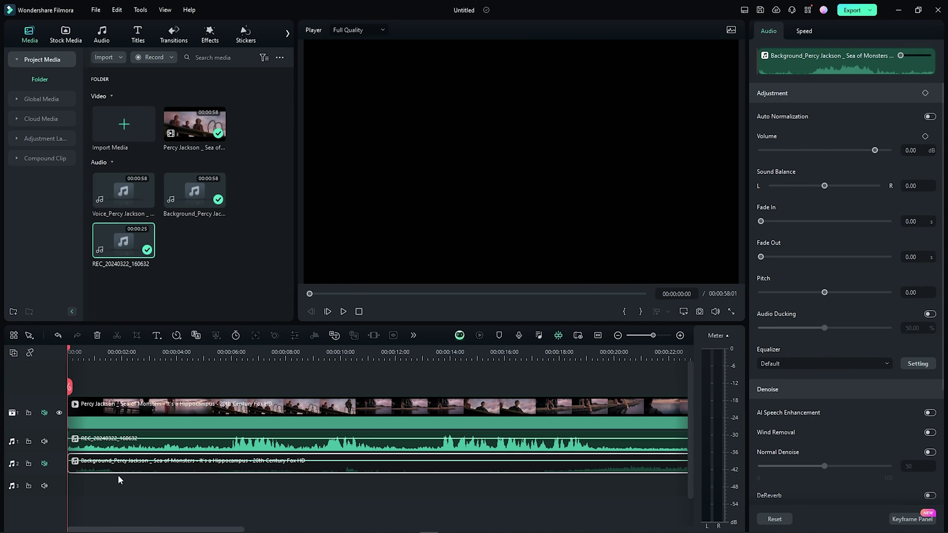
pyautogui.click(45, 462)
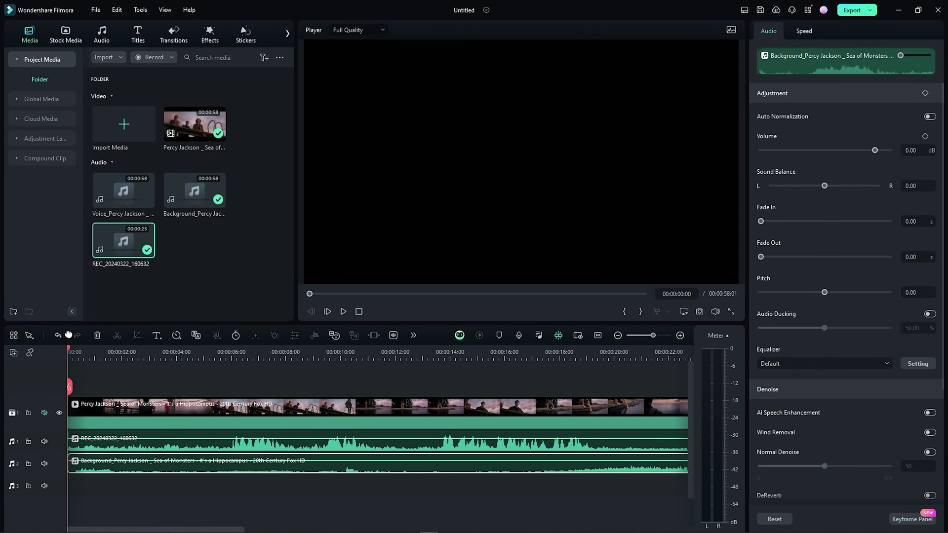
# Scrub through the opening of the timeline up to 00:00:05:14, where the recorded speech begins
pyautogui.click(72, 350)
pyautogui.moveTo(71, 349); pyautogui.dragTo(82, 351)
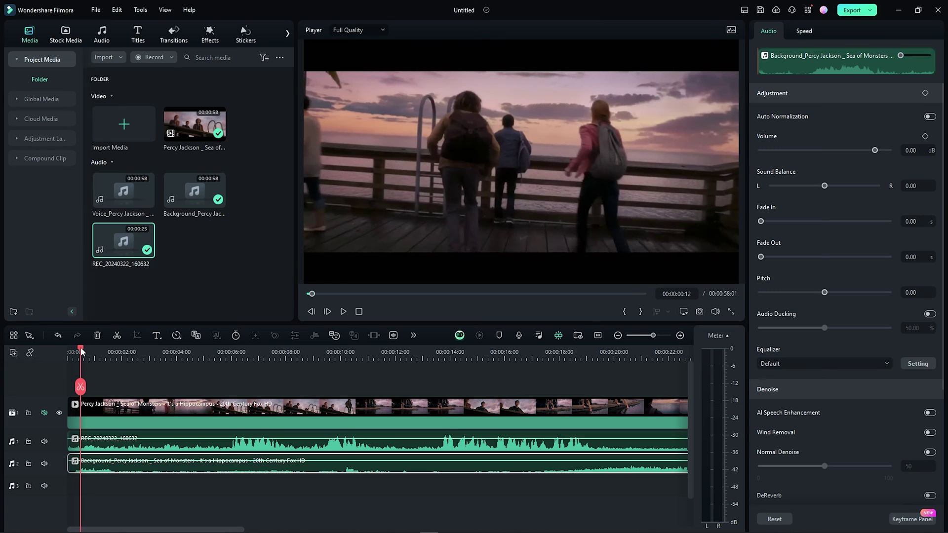
pyautogui.click(90, 351)
pyautogui.moveTo(90, 351); pyautogui.dragTo(220, 358)
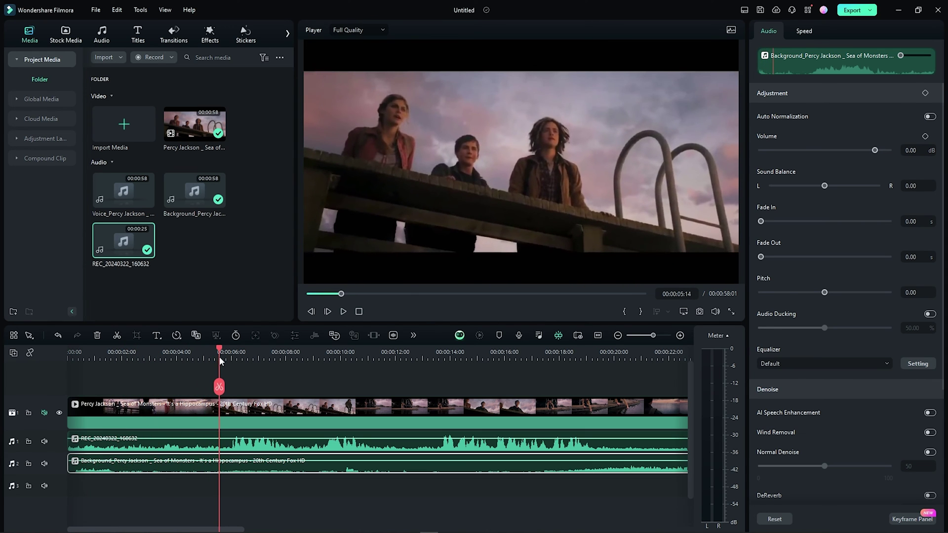
# Try AI Speech Enhancement, Wind Removal, Normal Denoise and DeReverb on the recorded voice clip, and play it
pyautogui.click(115, 446)
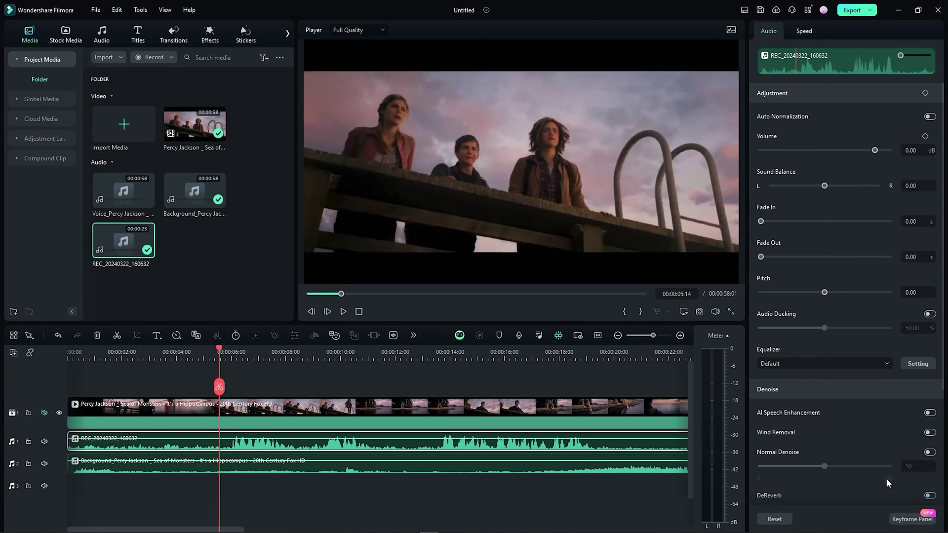
pyautogui.scroll(-4, 870, 390)
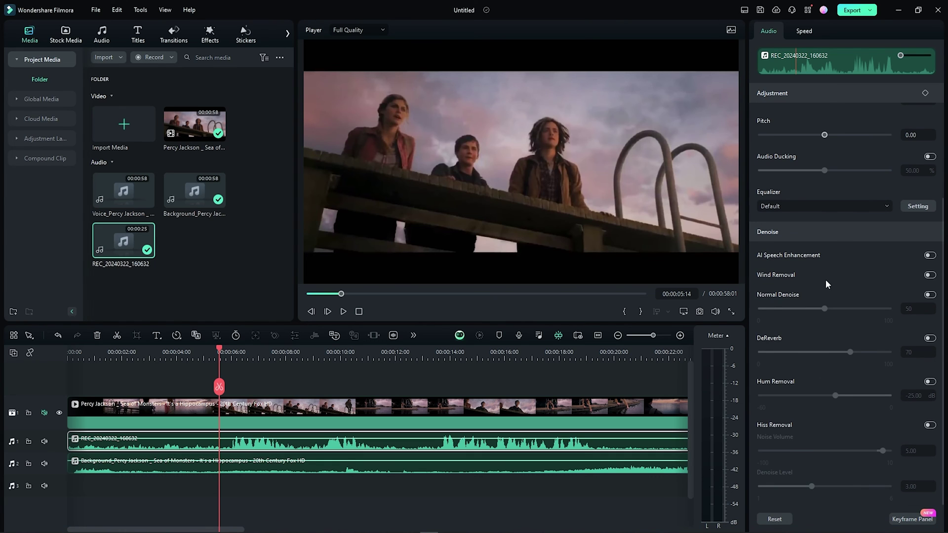
pyautogui.click(929, 256)
pyautogui.click(929, 275)
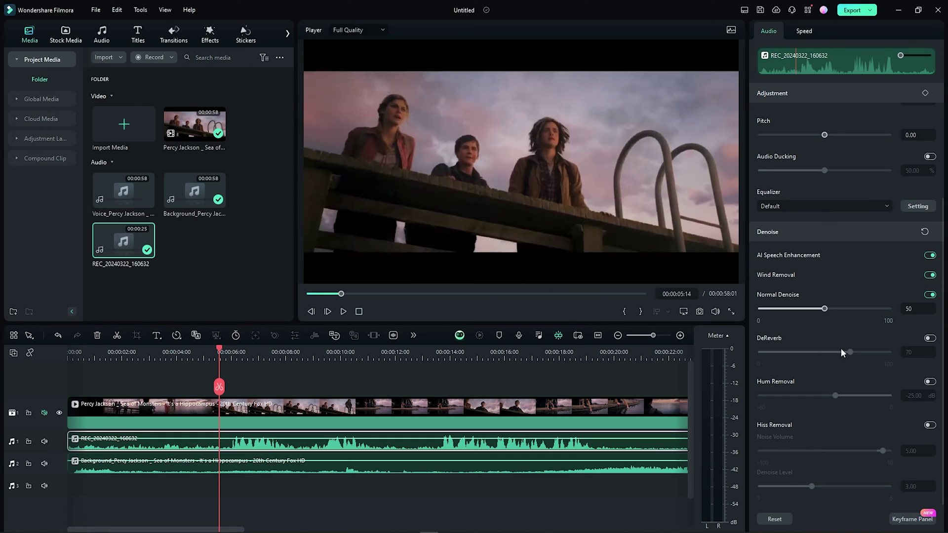
pyautogui.click(930, 339)
pyautogui.click(344, 311)
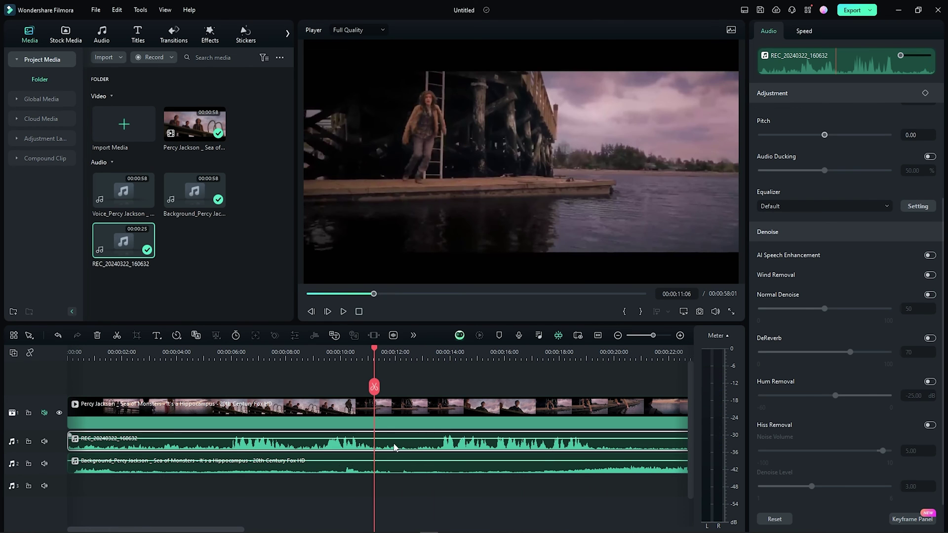
# Split out the quiet section of the voice recording after 00:00:11:06 and ripple-delete it
pyautogui.hotkey('ctrl', 'b')
pyautogui.hotkey('ctrl', 'b')
pyautogui.click(398, 444)
pyautogui.hotkey('shift', 'Delete')
# Play the edited voice recording with the background audio from 00:00:10:18 to check the cut
pyautogui.click(359, 357)
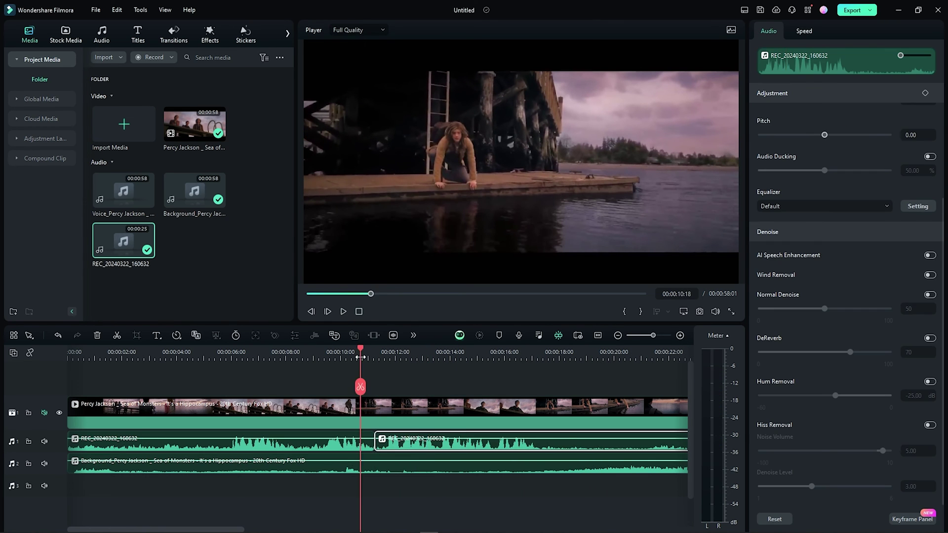
pyautogui.press('space')
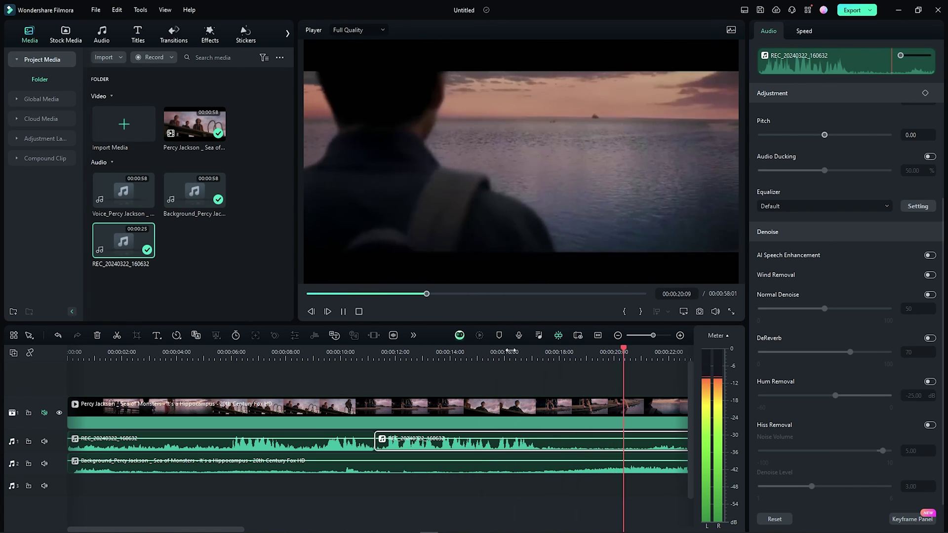
pyautogui.keyDown('ctrl'); pyautogui.scroll(-2, 461, 350); pyautogui.keyUp('ctrl')
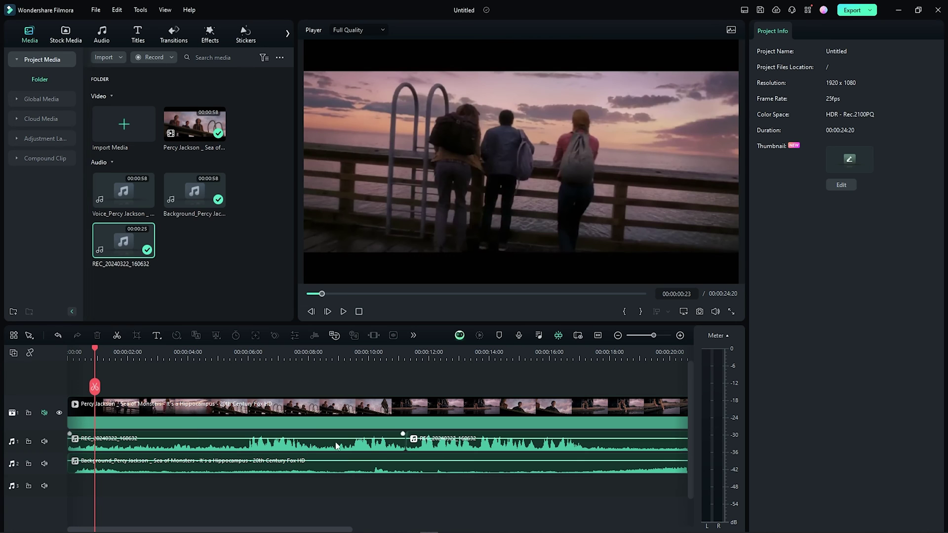
# Inspect both pieces of the voice recording and the background audio clip across the whole timeline
pyautogui.click(397, 445)
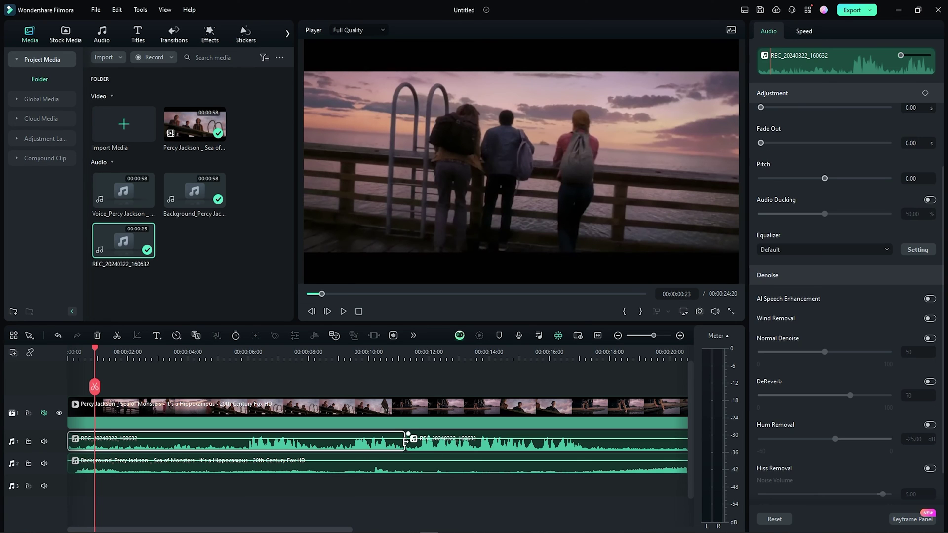
pyautogui.click(444, 449)
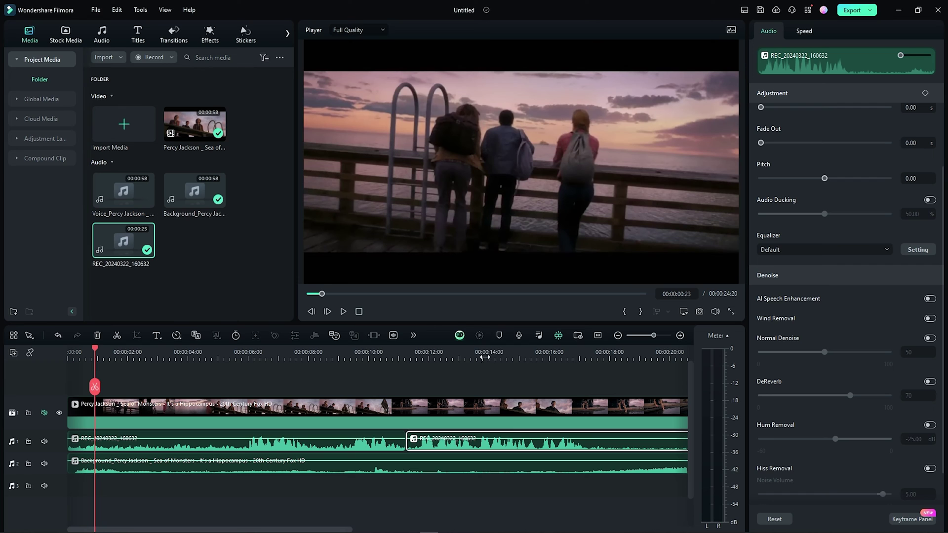
pyautogui.moveTo(474, 354); pyautogui.dragTo(459, 356)
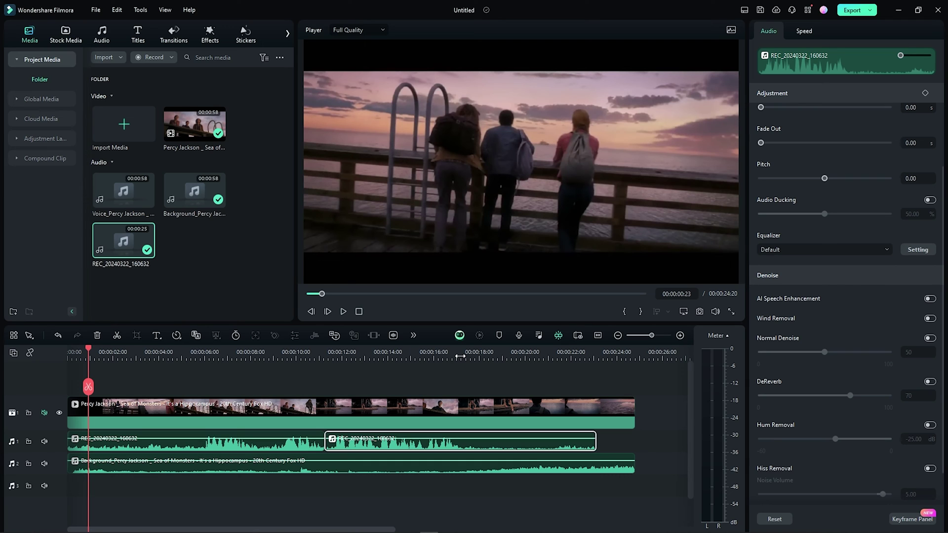
pyautogui.click(300, 471)
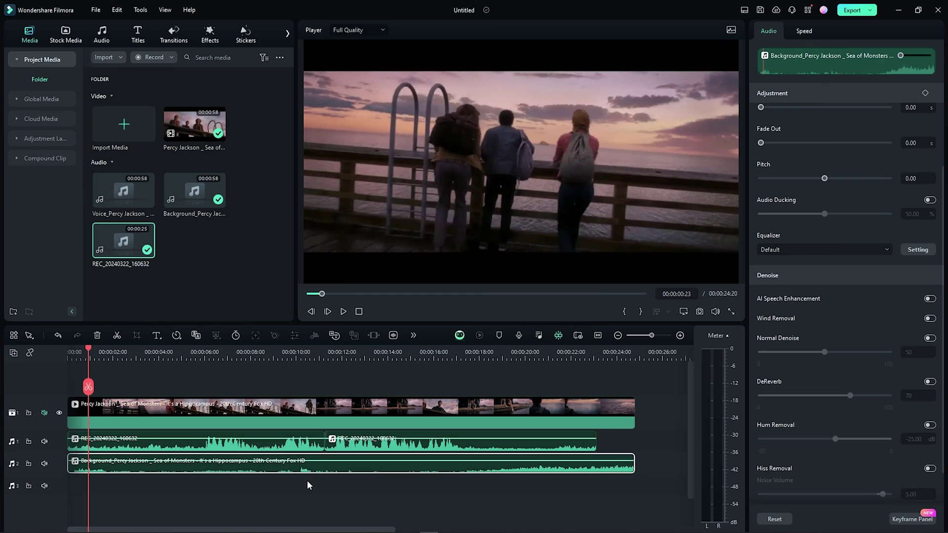
# Review the Equalizer presets and the audio adjustment options for the first piece of the voice recording
pyautogui.click(270, 451)
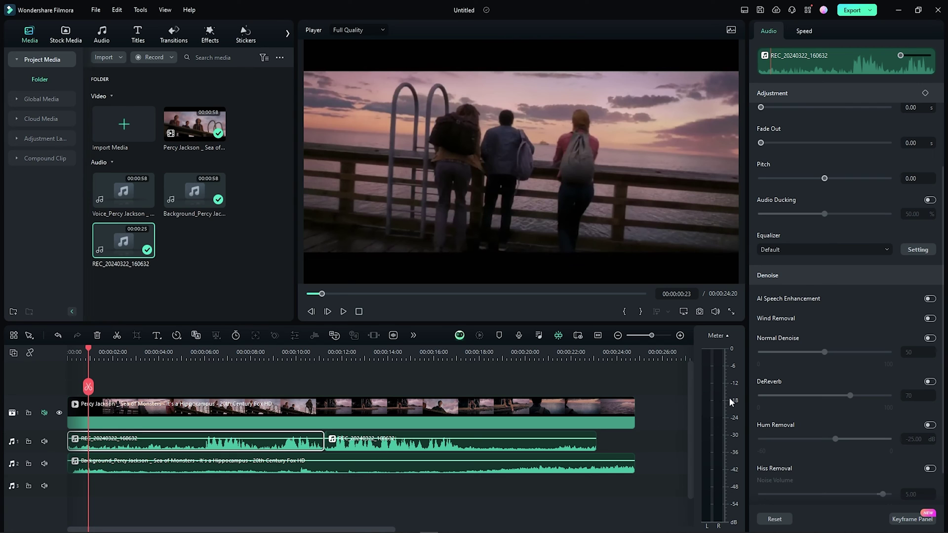
pyautogui.click(796, 247)
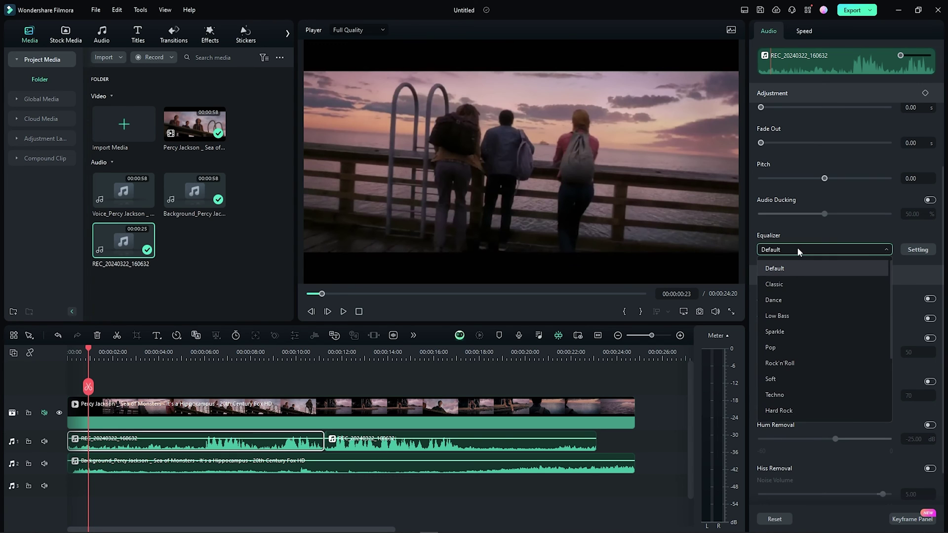
pyautogui.click(796, 247)
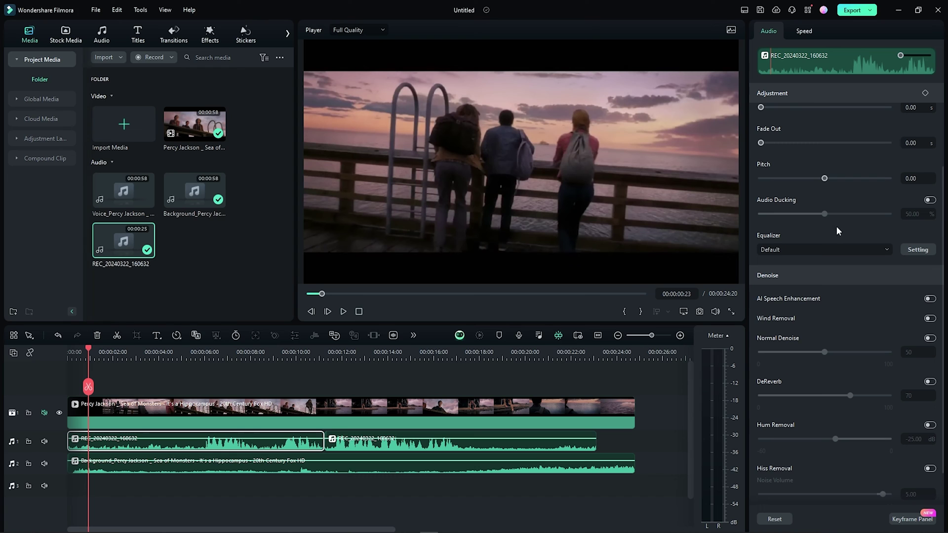
pyautogui.click(822, 244)
pyautogui.click(822, 245)
pyautogui.scroll(3, 793, 197)
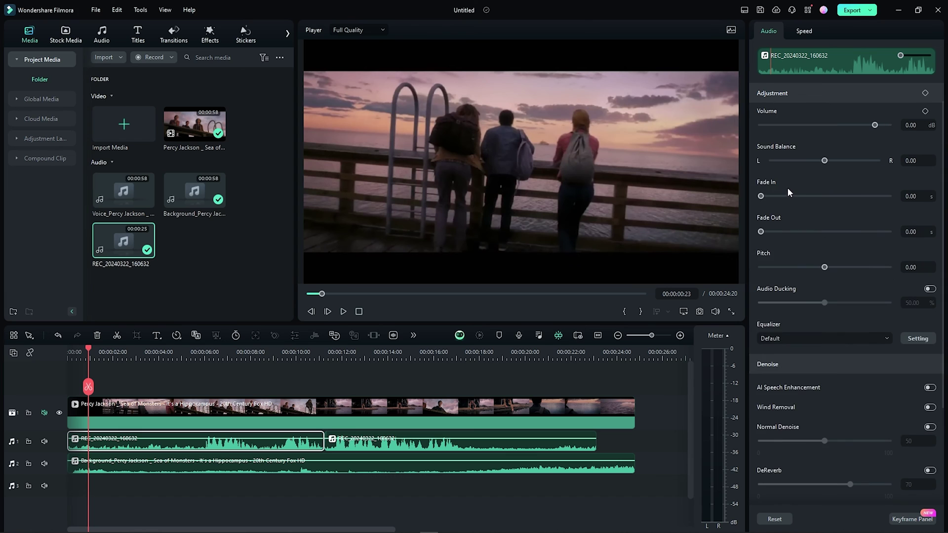
pyautogui.scroll(1, 782, 168)
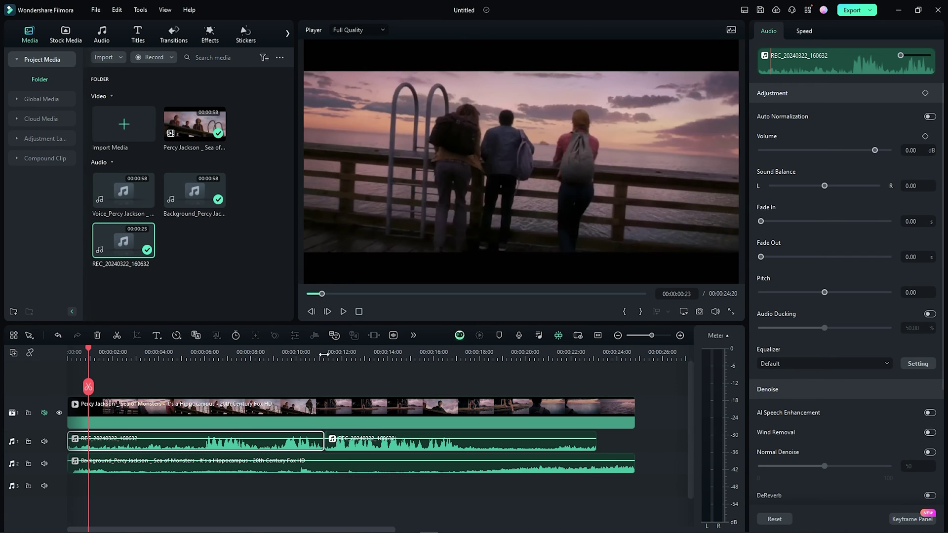
# Check the video, both voice recording pieces and the background audio at several playhead positions along the timeline
pyautogui.scroll(1, 338, 353)
pyautogui.scroll(-3, 338, 353)
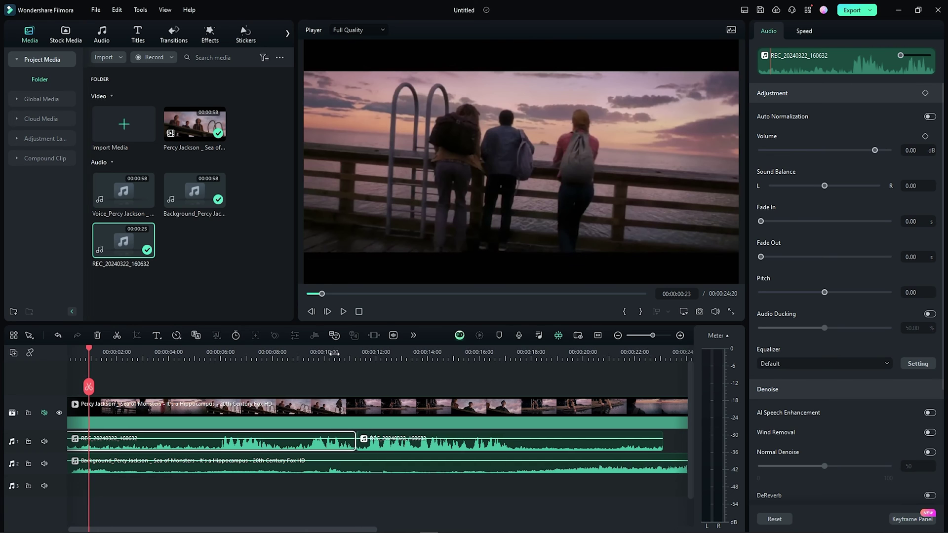
pyautogui.scroll(1, 330, 355)
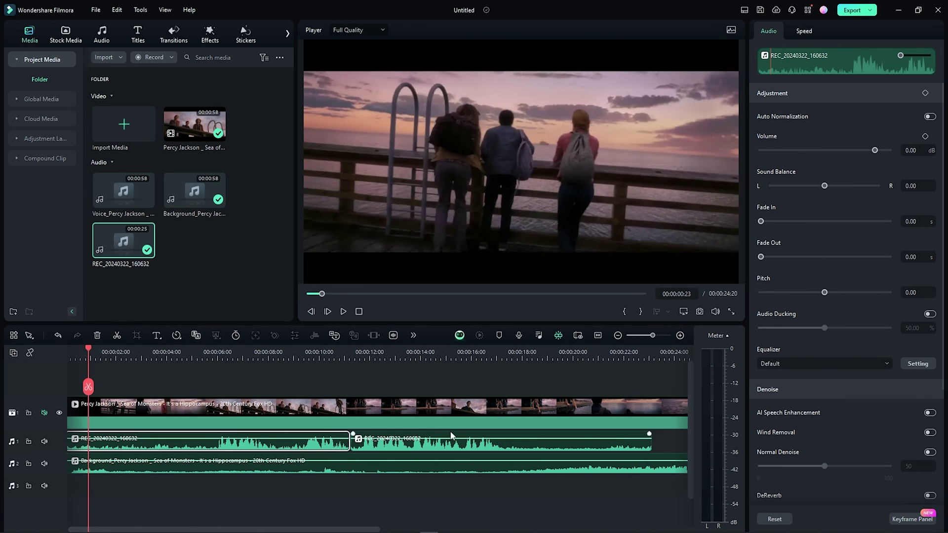
pyautogui.moveTo(89, 378); pyautogui.dragTo(174, 412)
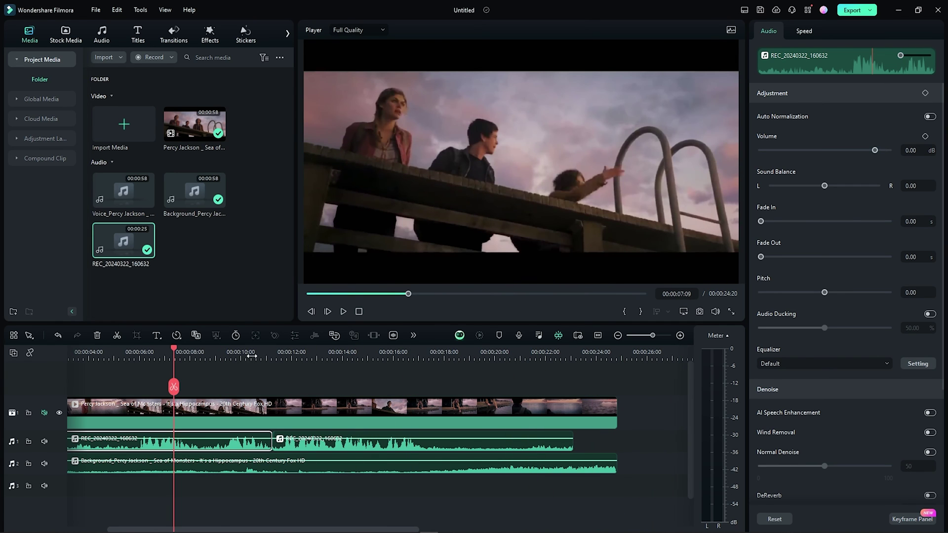
pyautogui.scroll(-2, 213, 353)
pyautogui.scroll(-1, 213, 353)
pyautogui.press('Home')
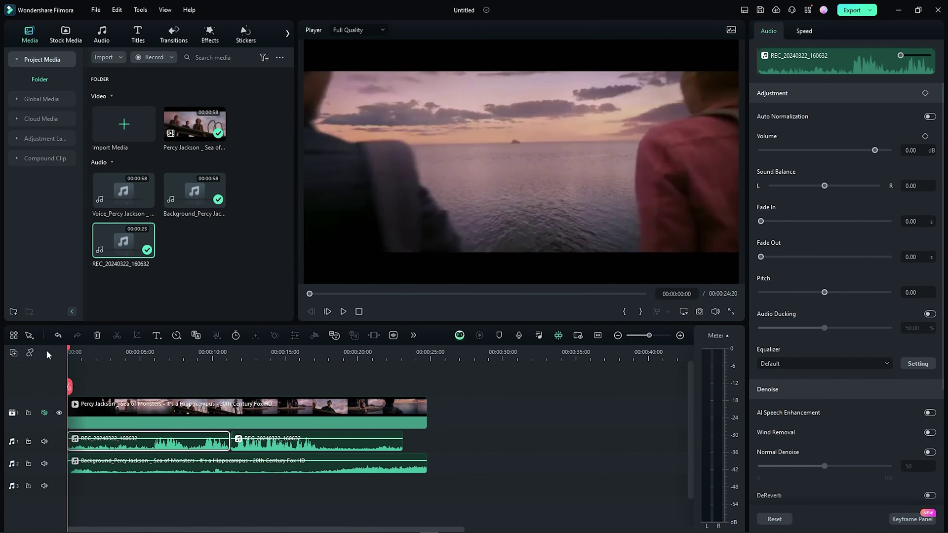
pyautogui.scroll(2, 321, 358)
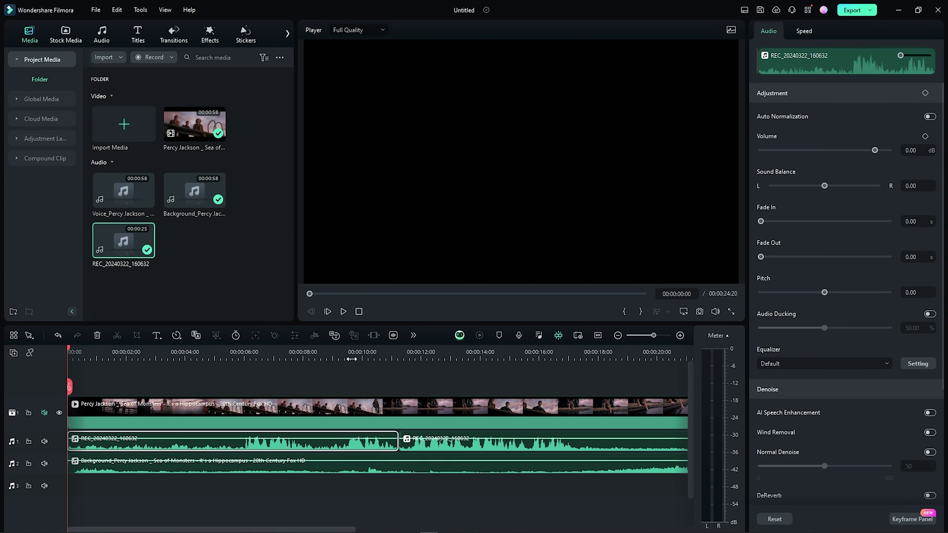
pyautogui.click(207, 360)
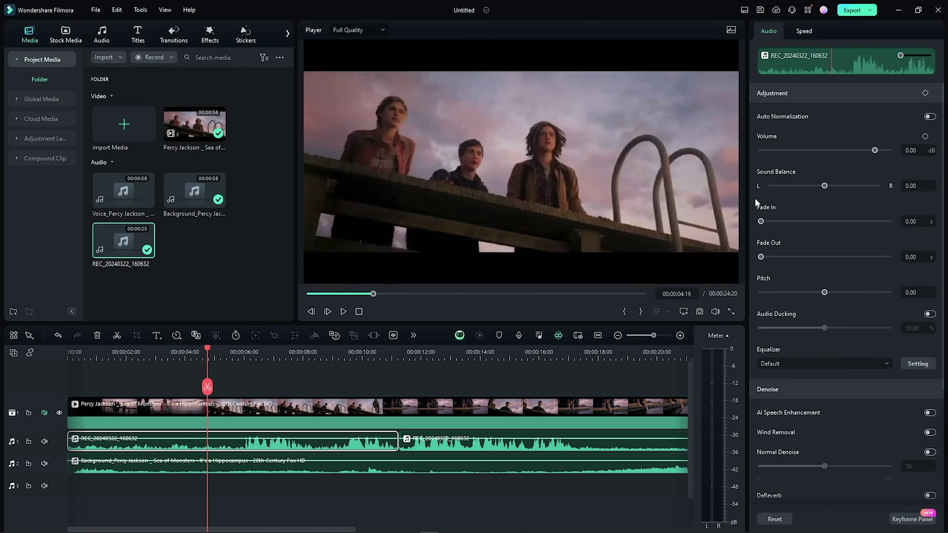
# Name the local export "Movie 1 Dubbing" and set its save location to the Desktop folder
pyautogui.click(865, 13)
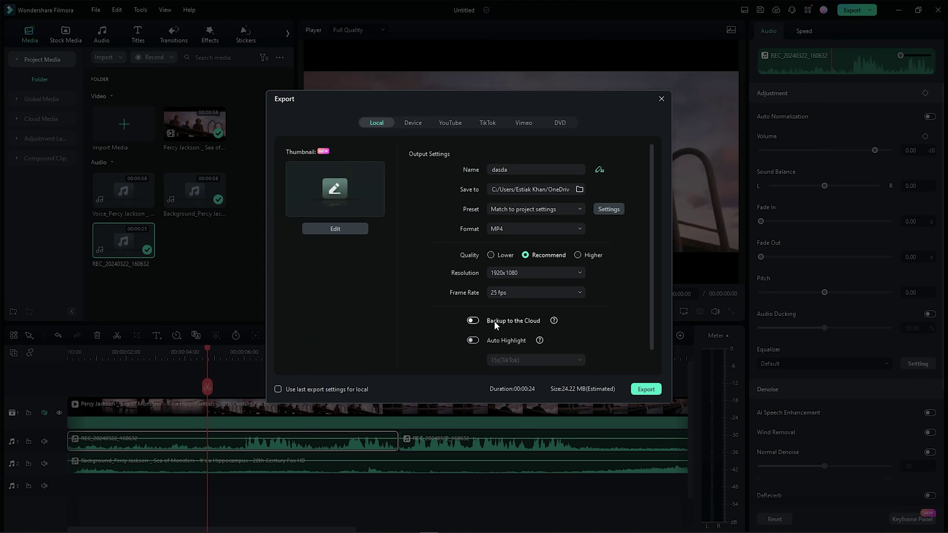
pyautogui.click(514, 170)
pyautogui.moveTo(515, 171); pyautogui.dragTo(493, 170)
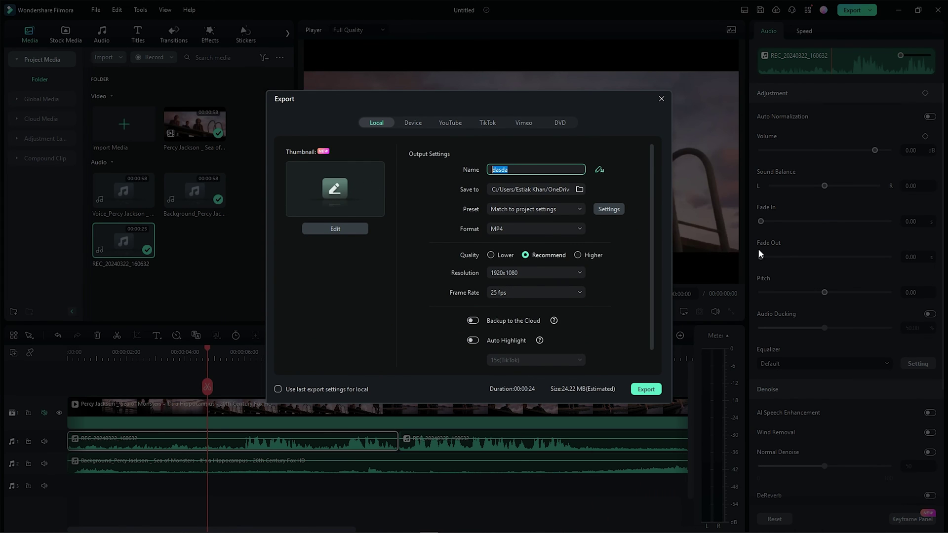
pyautogui.write('Movie 1 Dubbing')
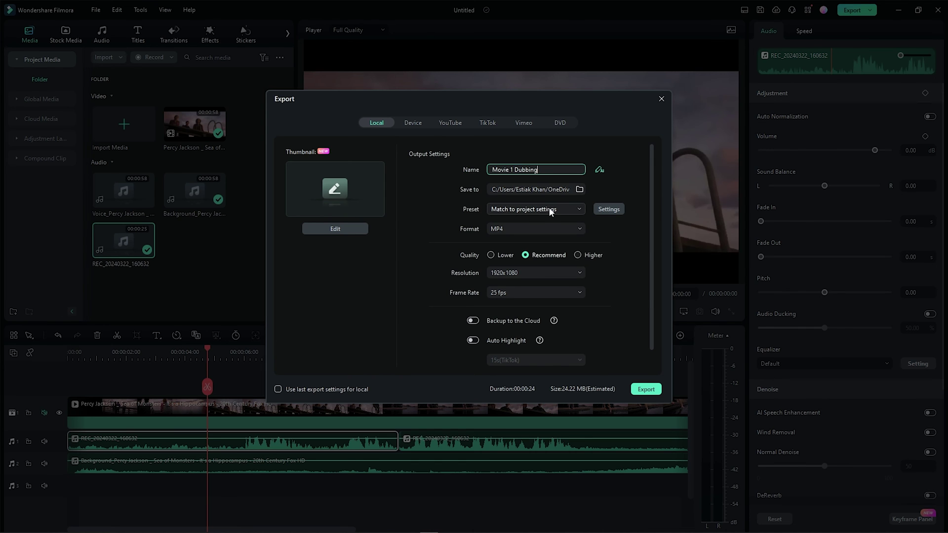
pyautogui.click(579, 189)
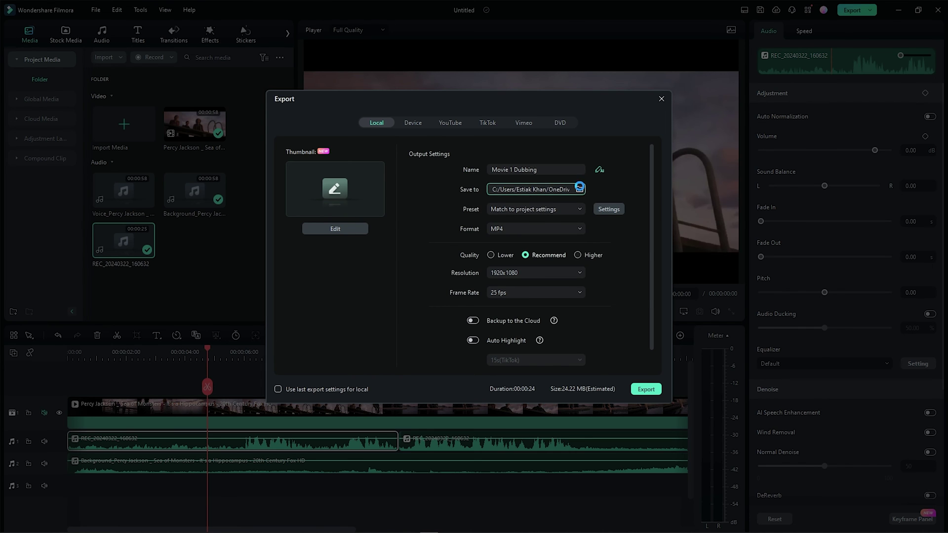
pyautogui.click(296, 168)
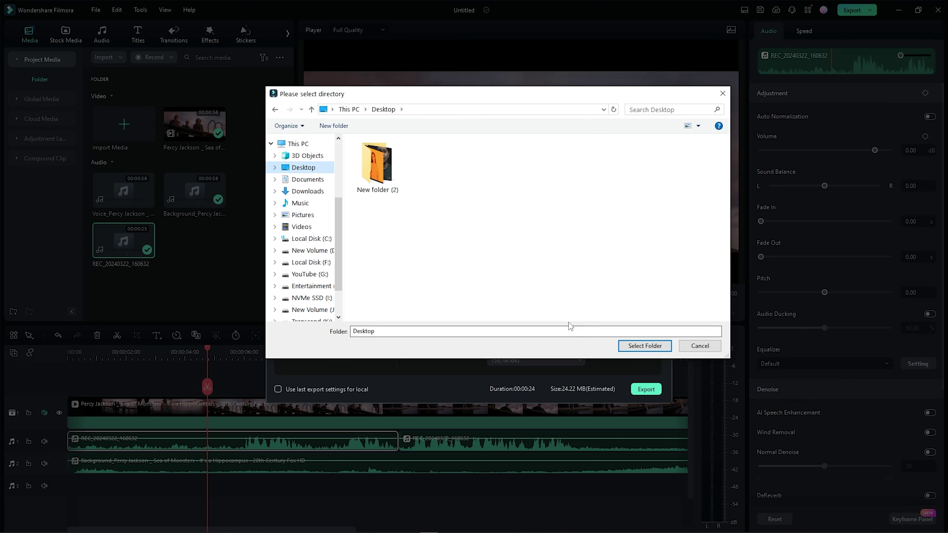
pyautogui.click(646, 347)
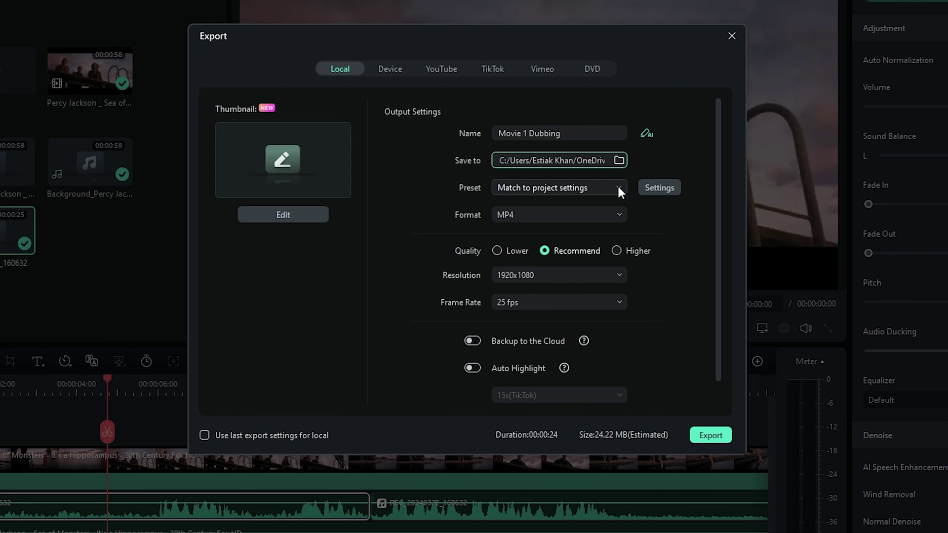
# Starting from the Match to project settings preset, set the export's detailed video settings to 1920x1080 resolution and a 23.97 fps frame rate
pyautogui.click(578, 207)
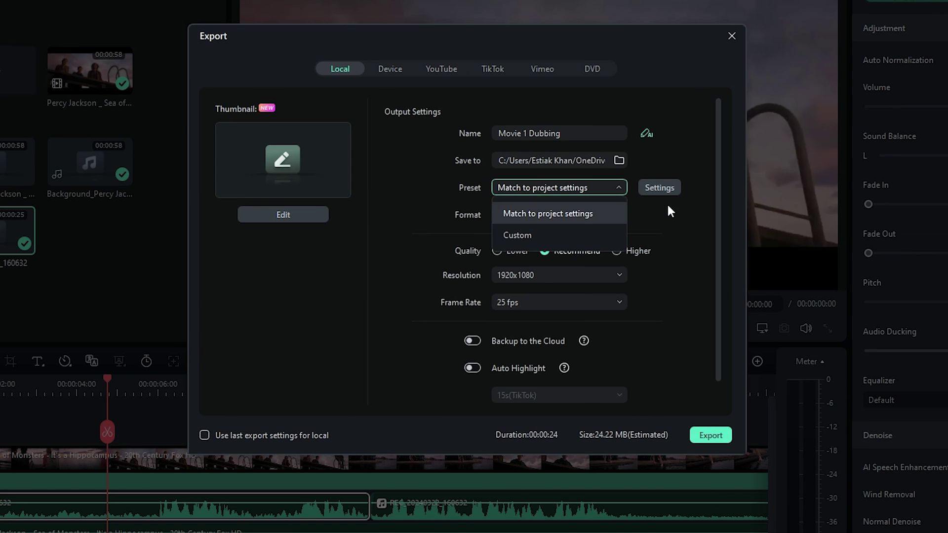
pyautogui.click(601, 213)
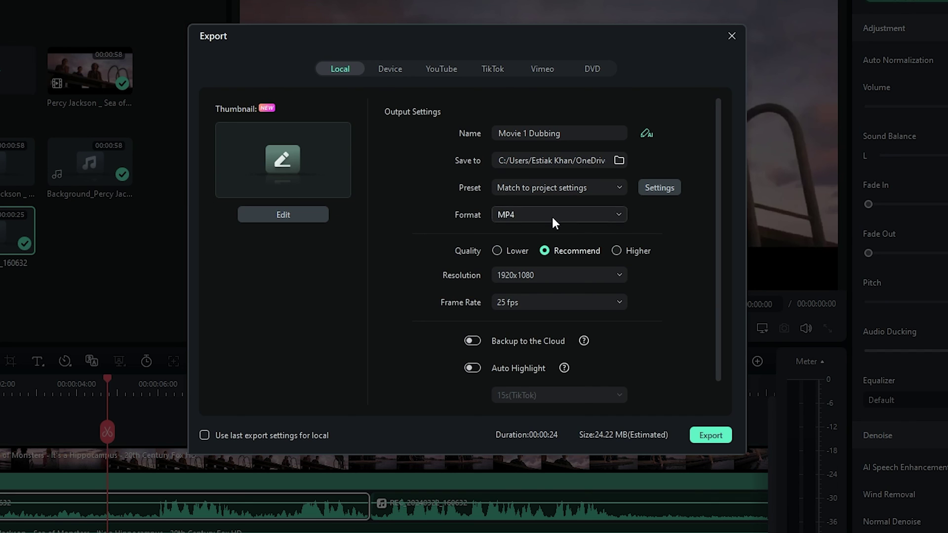
pyautogui.click(661, 188)
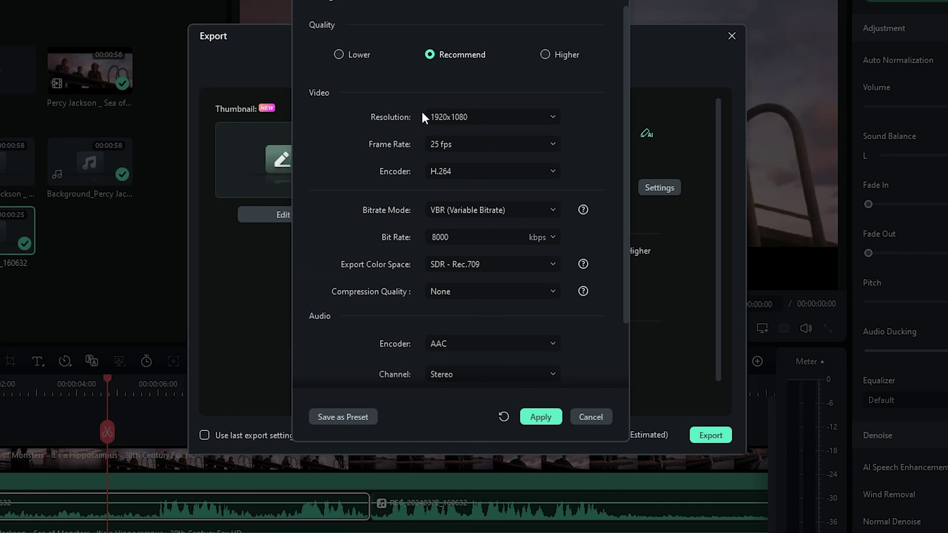
pyautogui.click(485, 115)
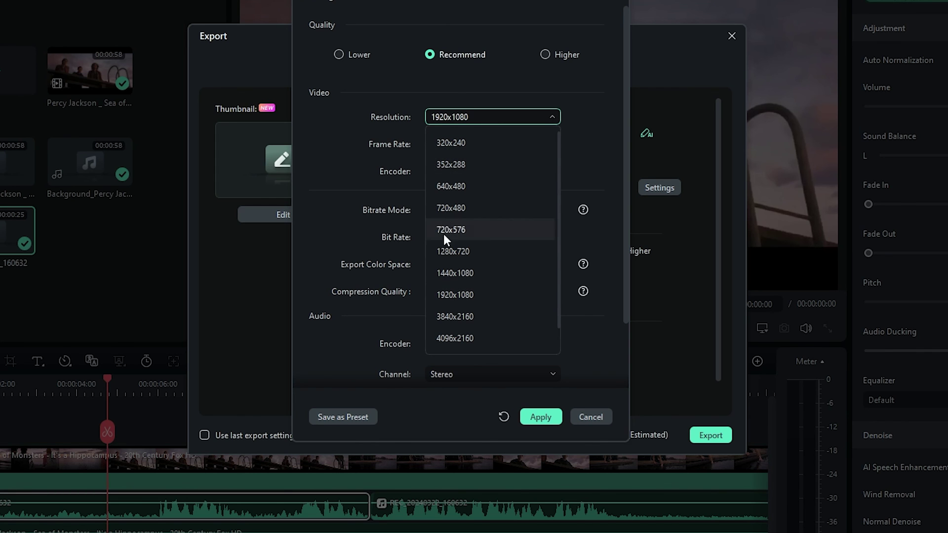
pyautogui.click(453, 295)
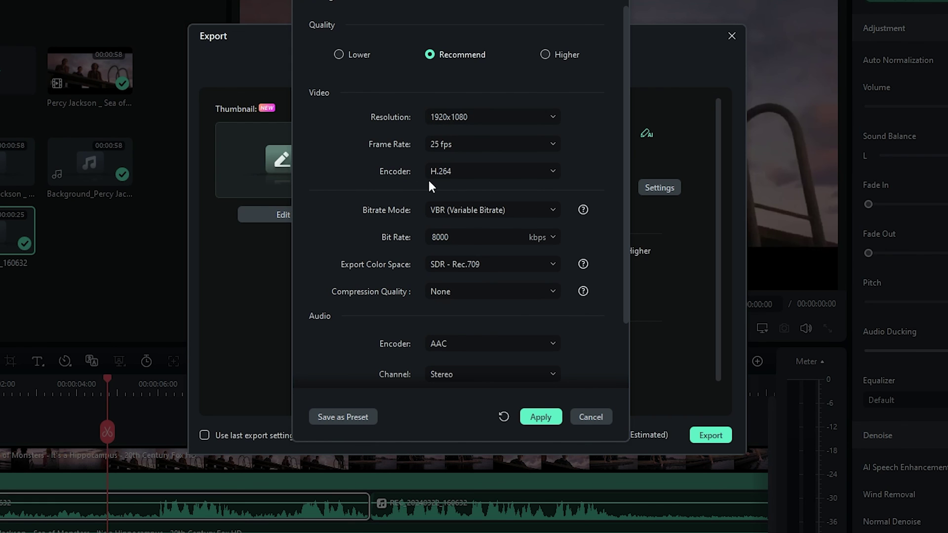
pyautogui.click(529, 145)
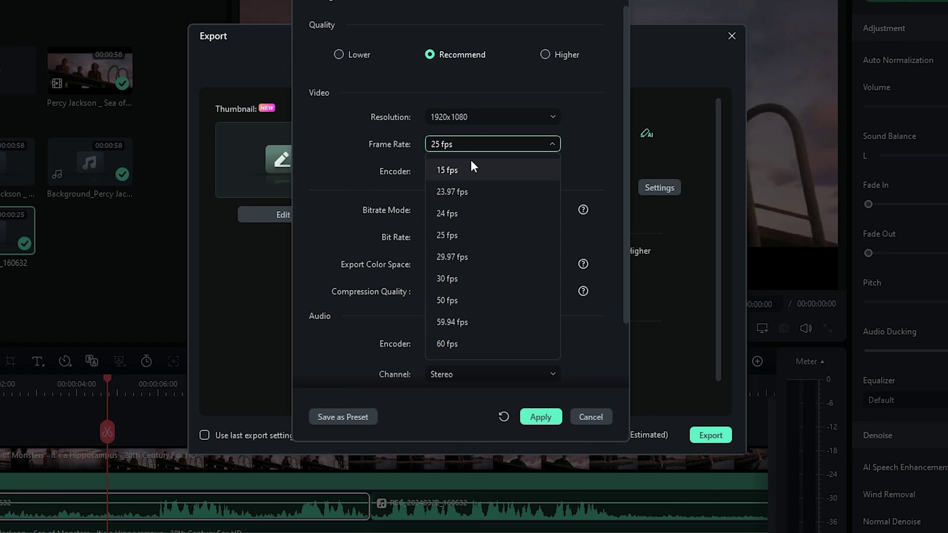
pyautogui.click(476, 190)
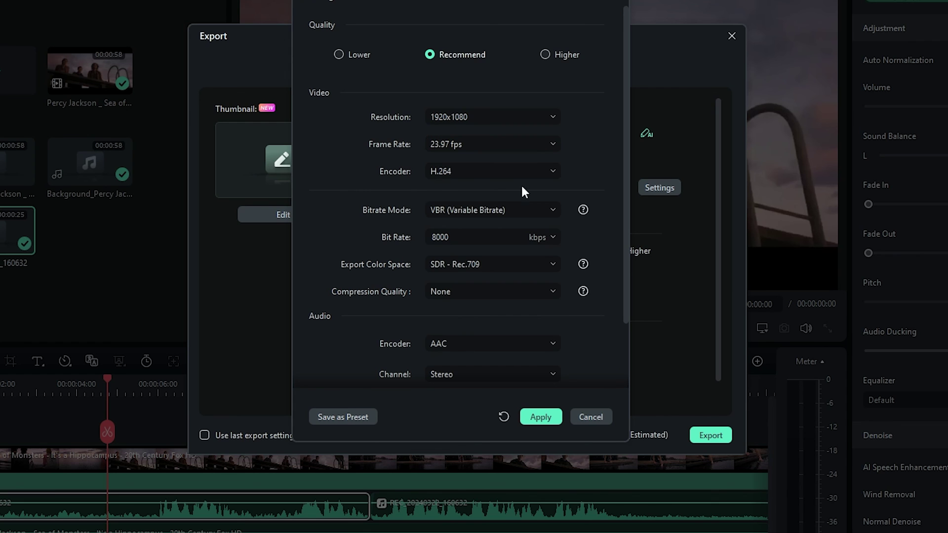
# Switch the video bitrate mode to CBR (Constant Bitrate) and set the bit rate to 2000 kbps
pyautogui.click(435, 210)
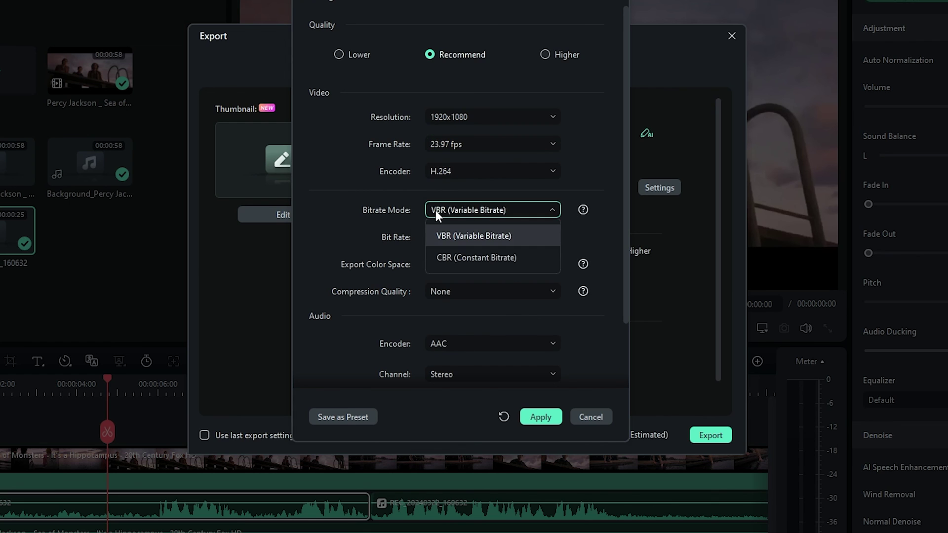
pyautogui.click(446, 256)
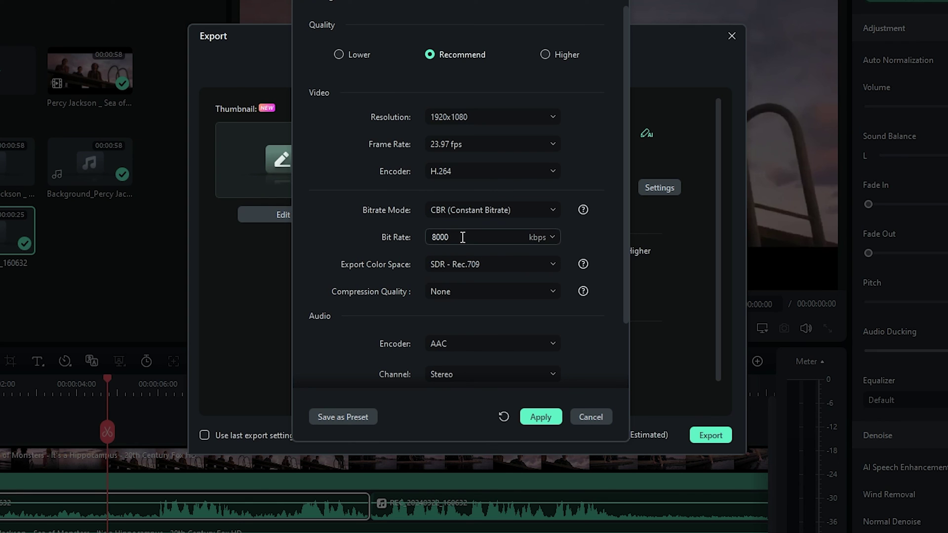
pyautogui.click(533, 237)
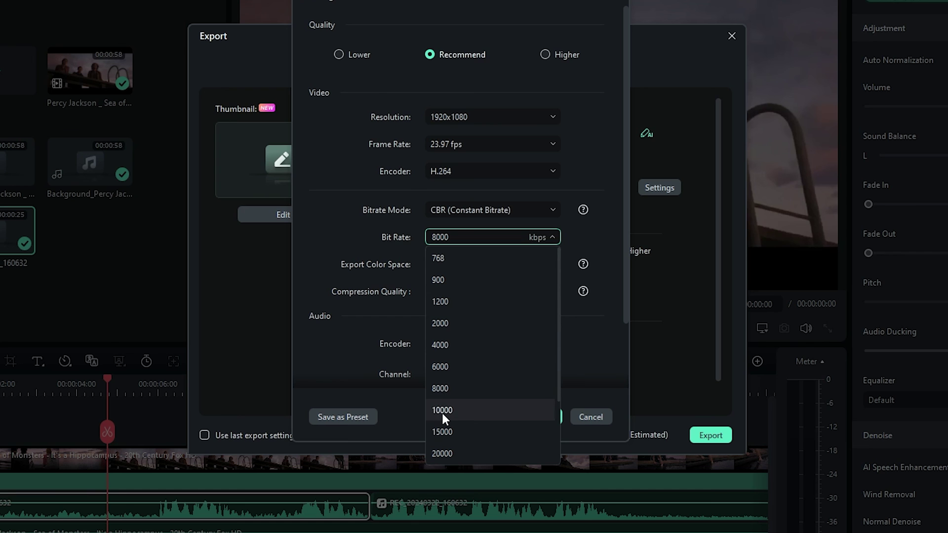
pyautogui.scroll(-3, 444, 410)
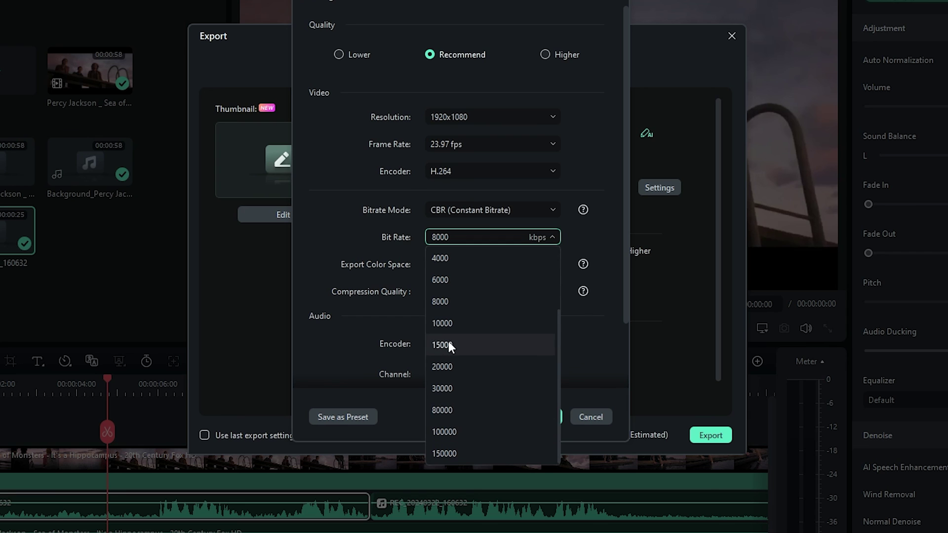
pyautogui.scroll(2, 450, 321)
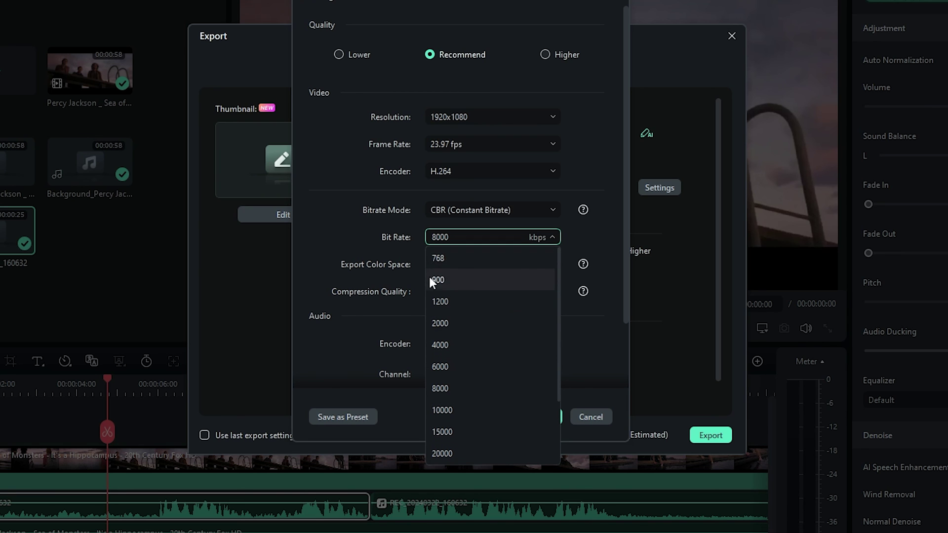
pyautogui.click(453, 323)
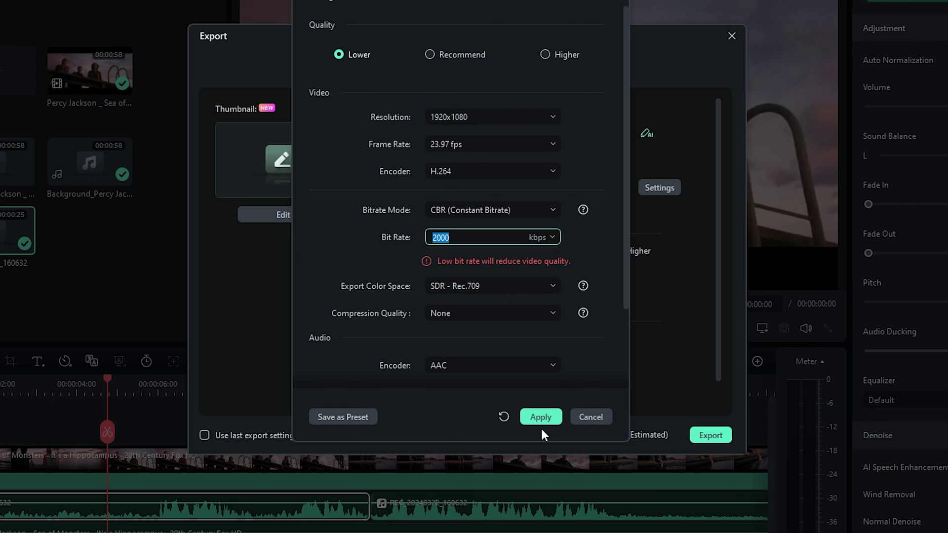
# Raise the video bit rate to 10000 kbps
pyautogui.click(551, 237)
pyautogui.click(450, 411)
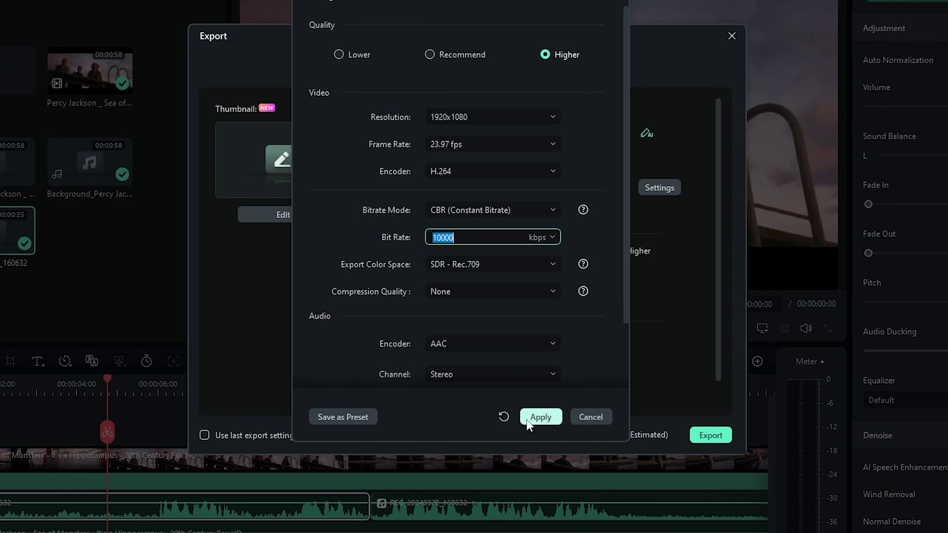
pyautogui.click(551, 236)
pyautogui.click(552, 234)
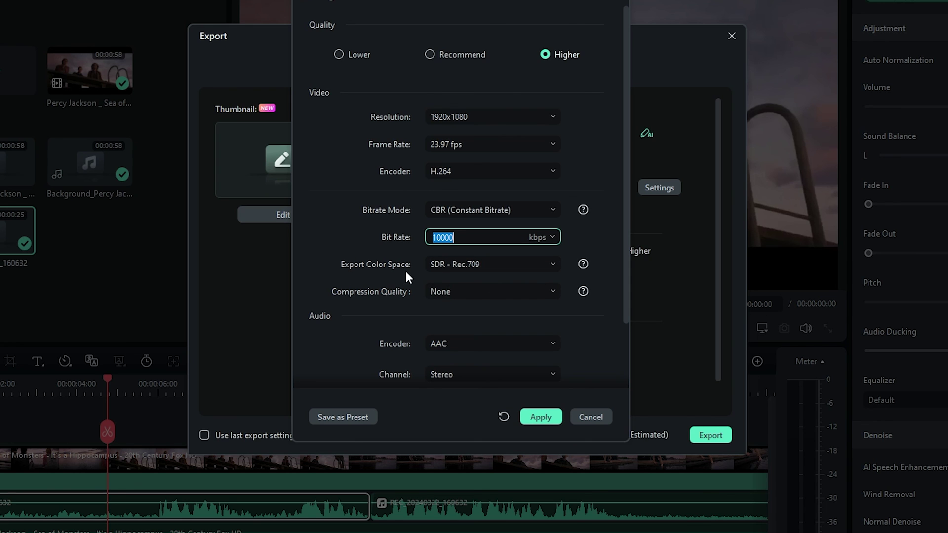
# Choose SDR - Rec.709 as the export color space and set the compression quality to Medium
pyautogui.click(552, 264)
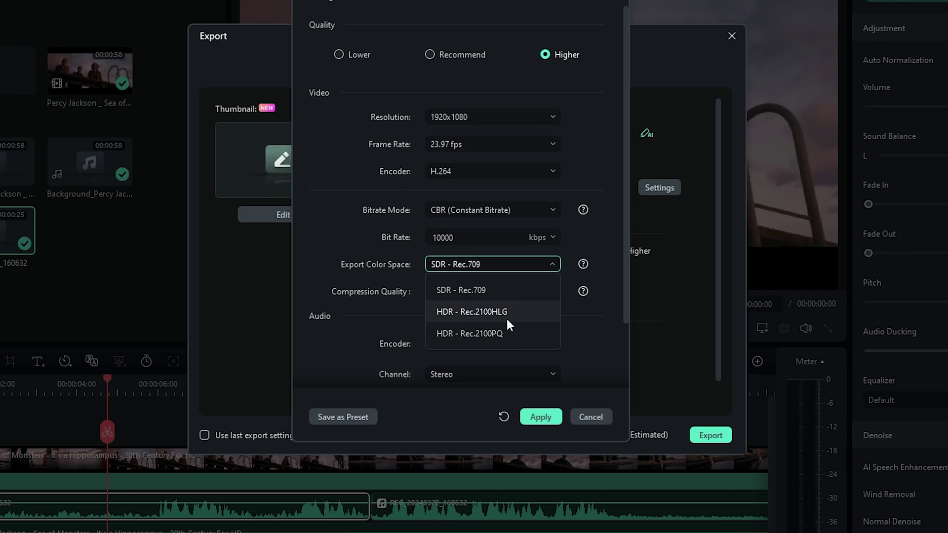
pyautogui.click(497, 293)
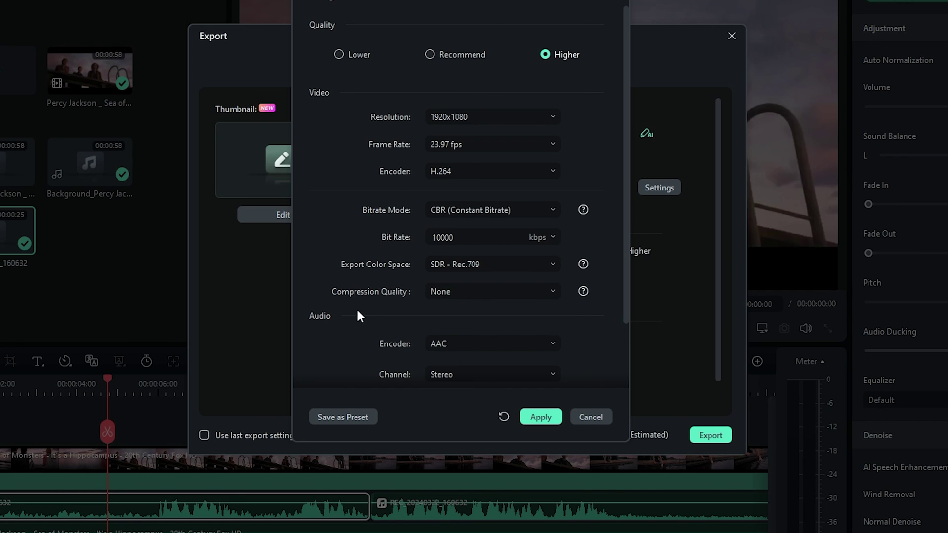
pyautogui.click(455, 291)
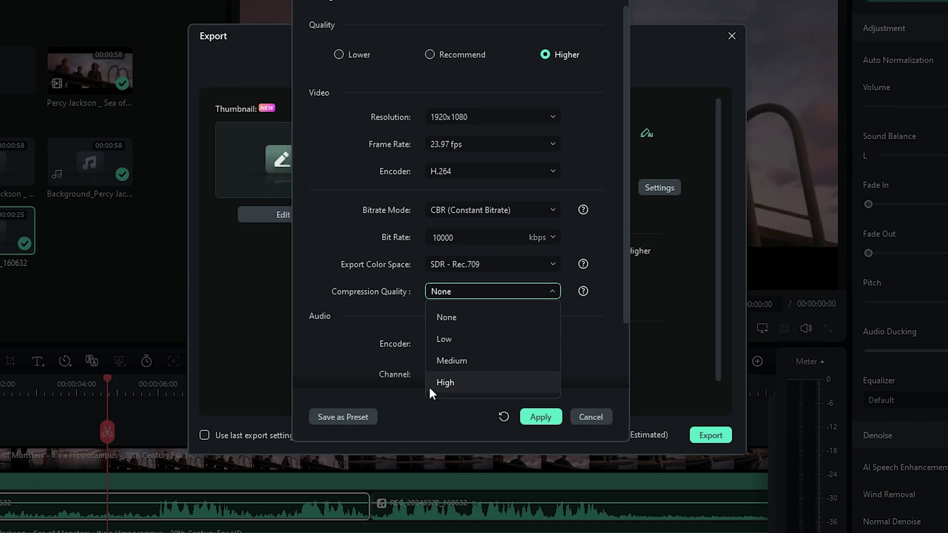
pyautogui.click(440, 361)
# Choose 192 kbps as the audio bit rate, apply the custom settings and export the video as MP4
pyautogui.scroll(-3, 602, 343)
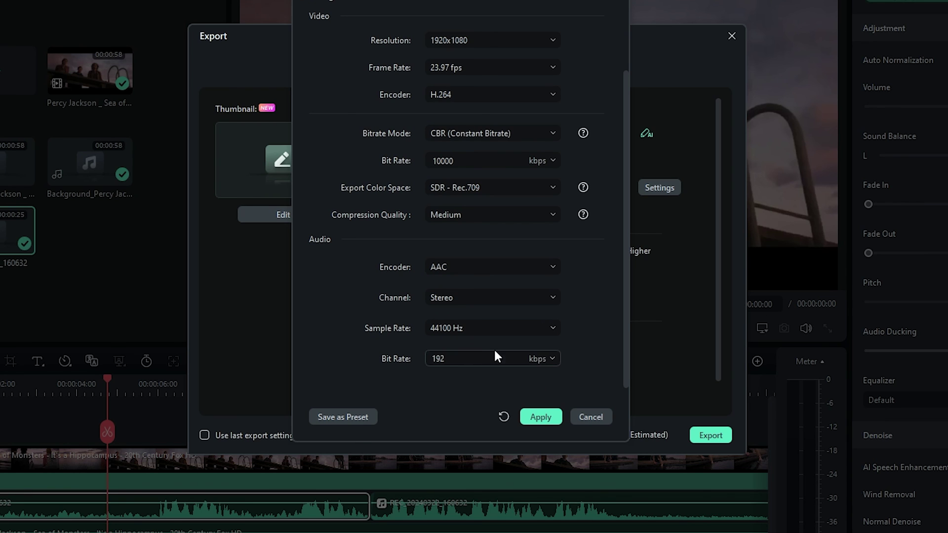
pyautogui.click(553, 359)
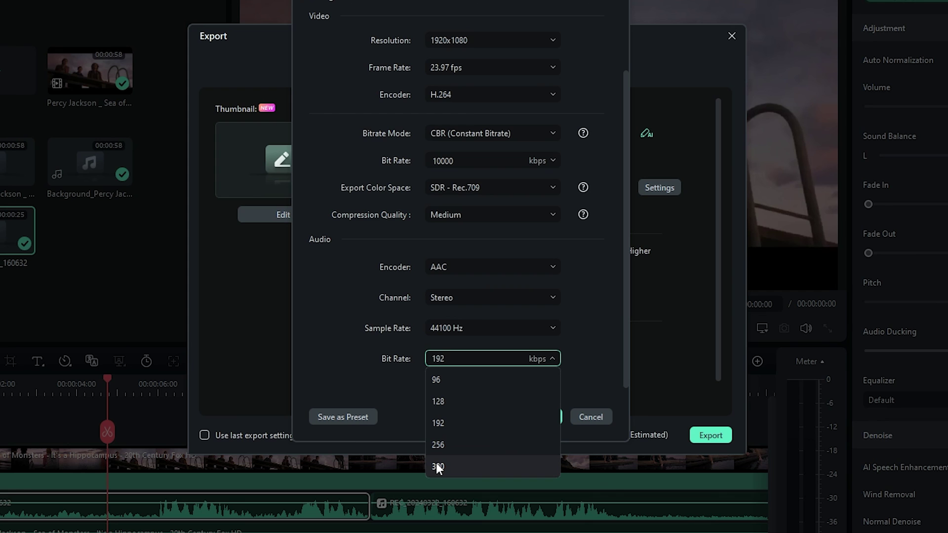
pyautogui.click(452, 423)
pyautogui.click(540, 416)
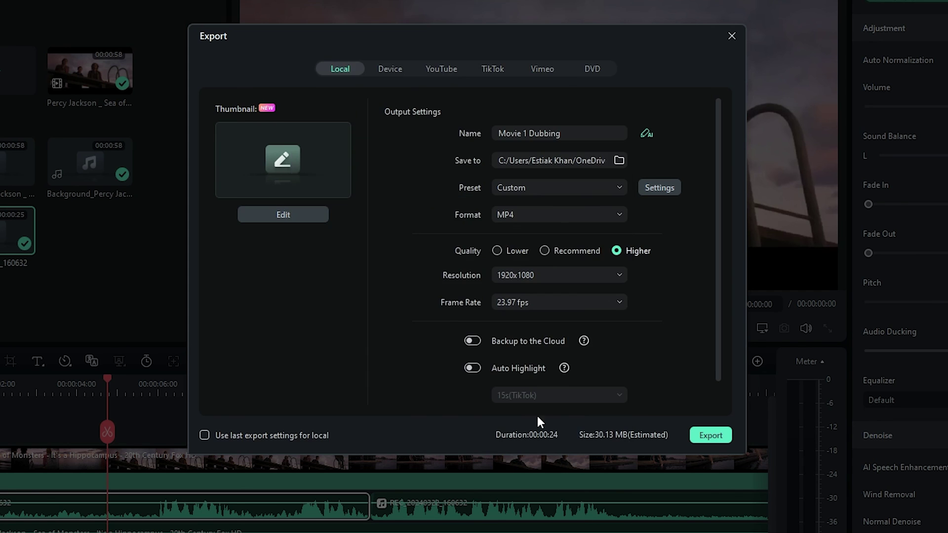
pyautogui.click(707, 434)
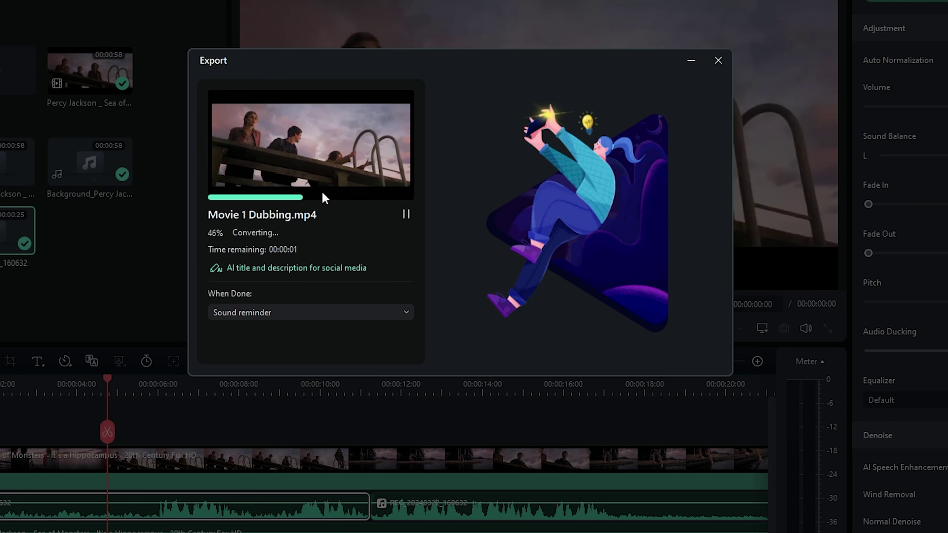